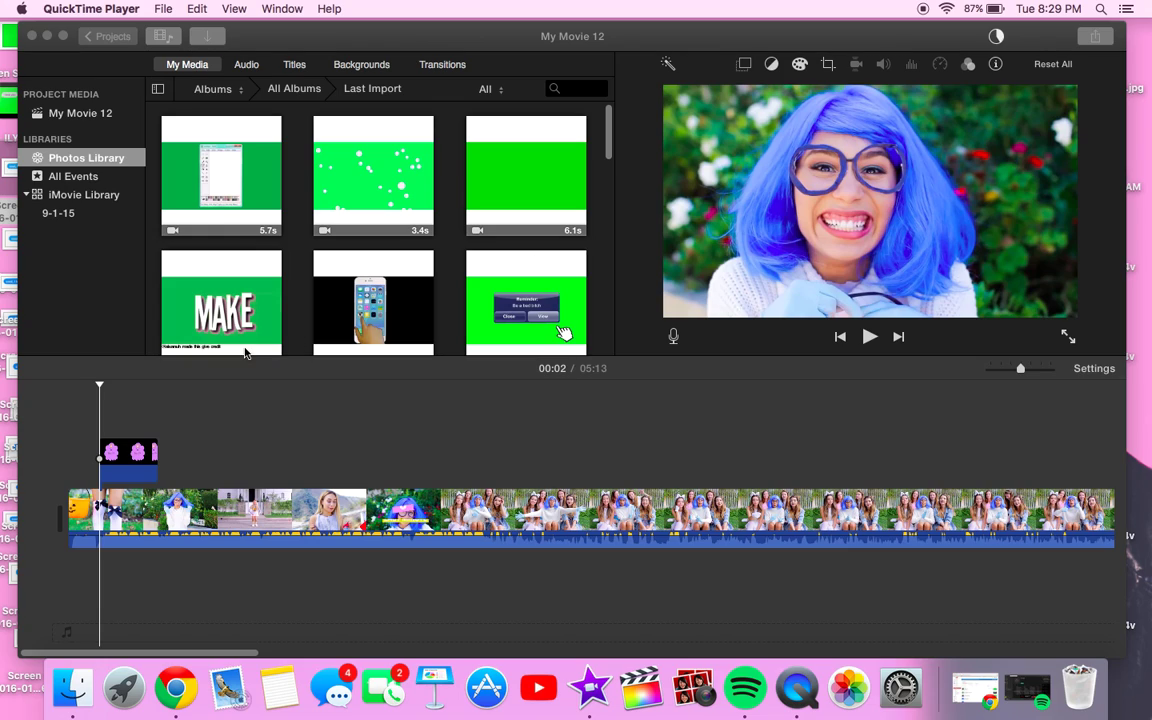
Step: Lower the main clip's audio volume to 8% and start previewing from the beginning
click(99, 443)
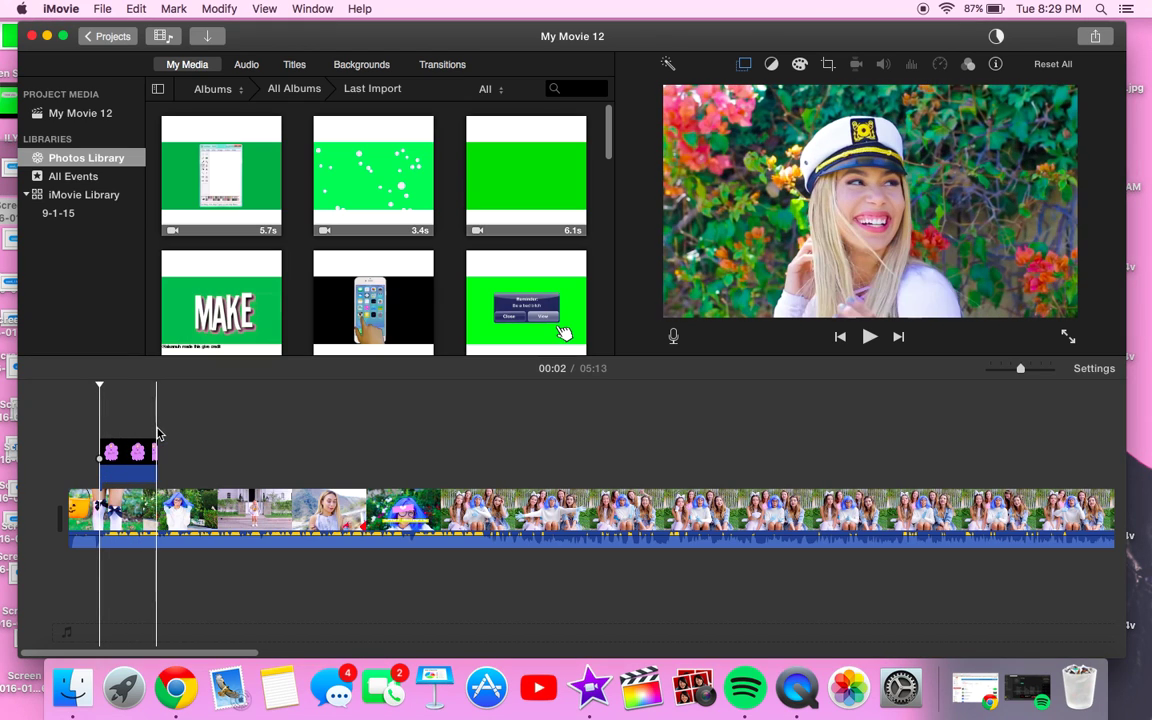
click(84, 420)
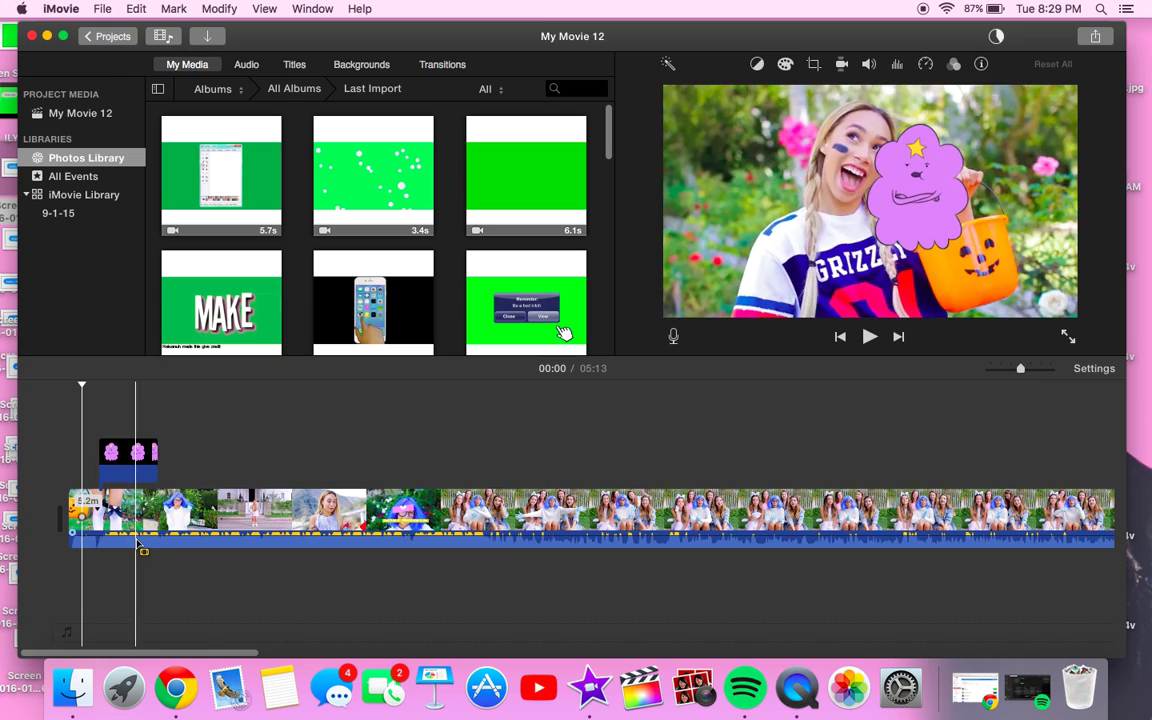
drag(136, 532, 138, 540)
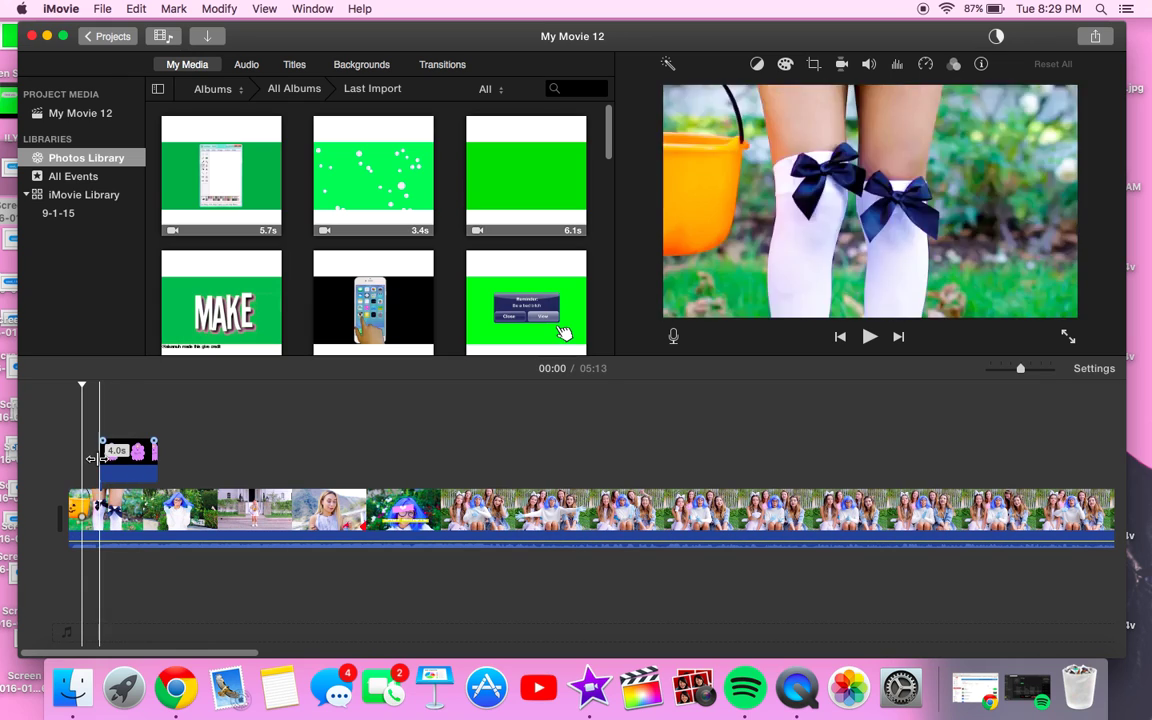
key(space)
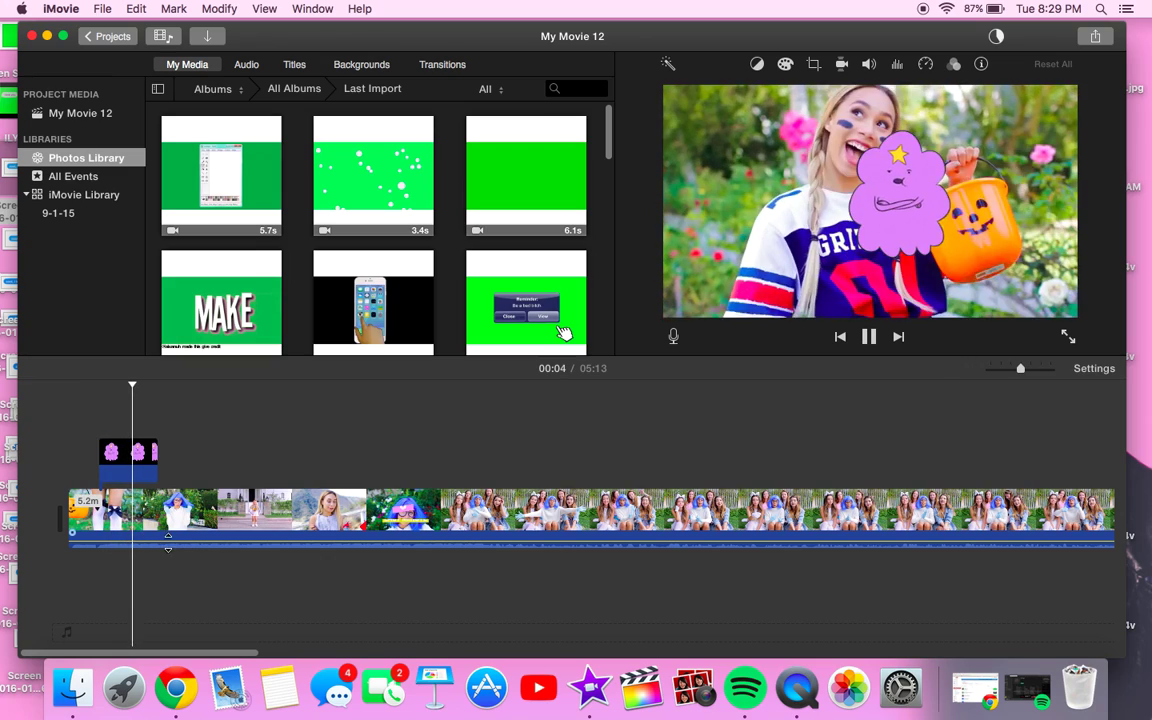
Step: Turn down the computer's sound volume during playback
click(167, 537)
key(XF86AudioRaiseVolume)
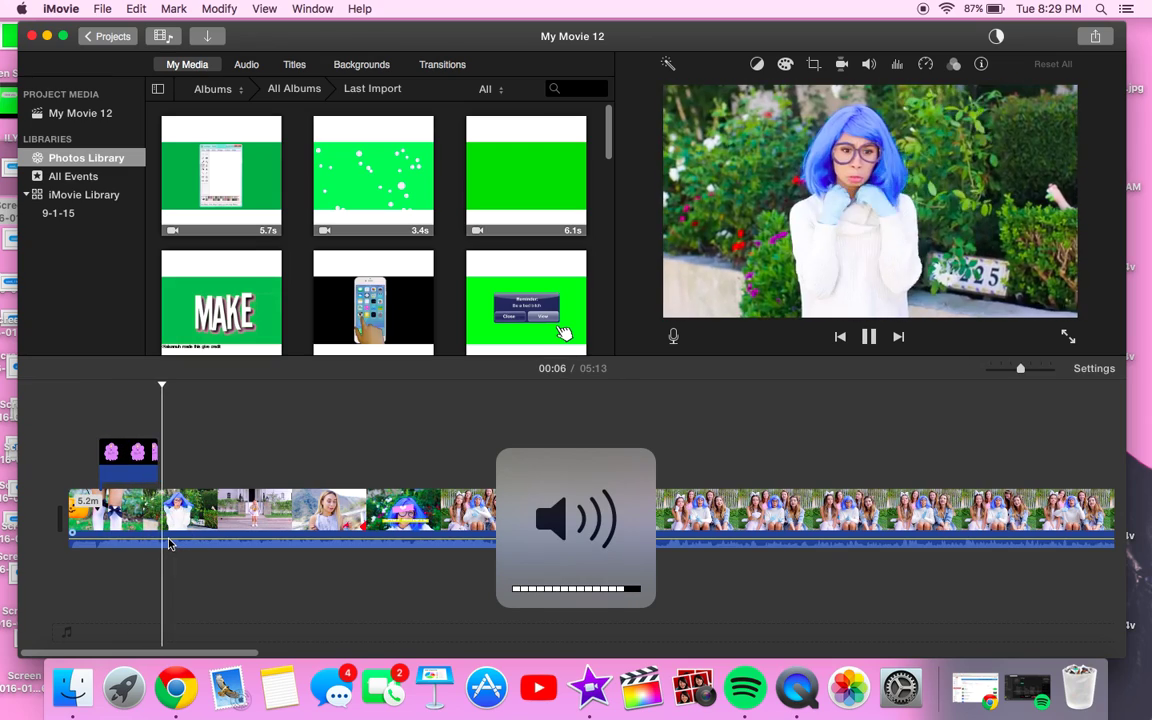
key(XF86AudioLowerVolume)
key(XF86AudioLowerVolume)
key(XF86AudioLowerVolume)
key(XF86AudioLowerVolume)
key(XF86AudioLowerVolume)
key(XF86AudioLowerVolume)
key(XF86AudioLowerVolume)
key(XF86AudioLowerVolume)
click(139, 428)
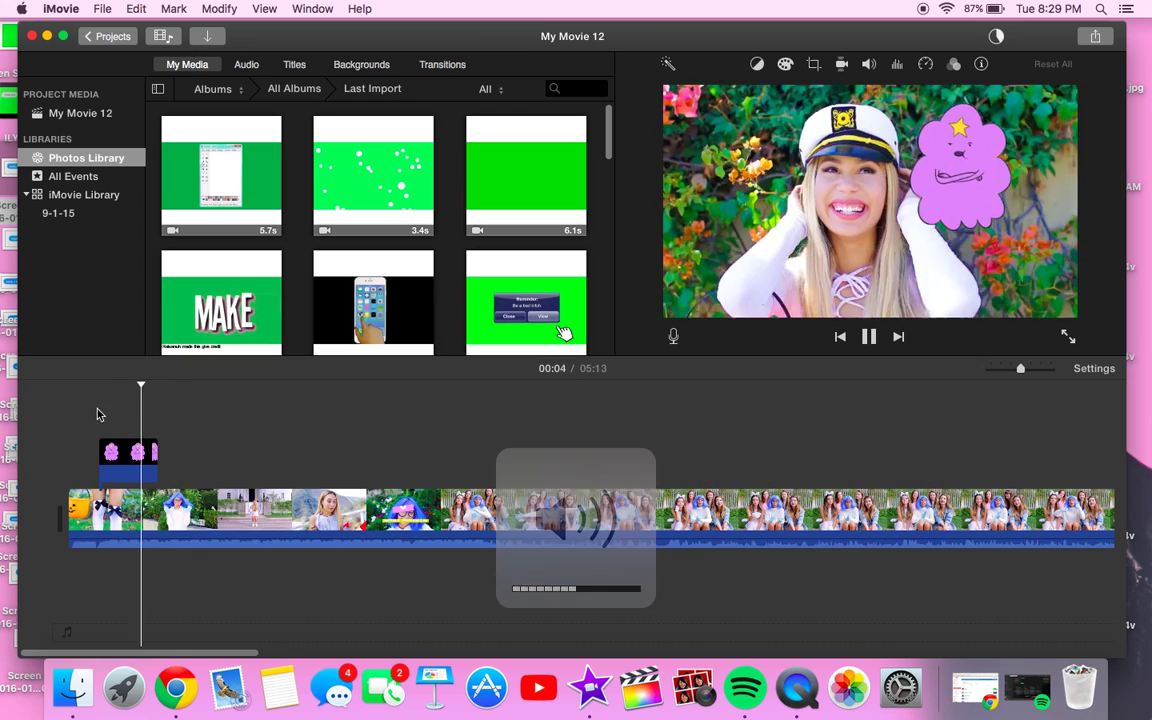
Step: Pause near 00:03 and delete the cartoon overlay clip from the timeline
click(118, 412)
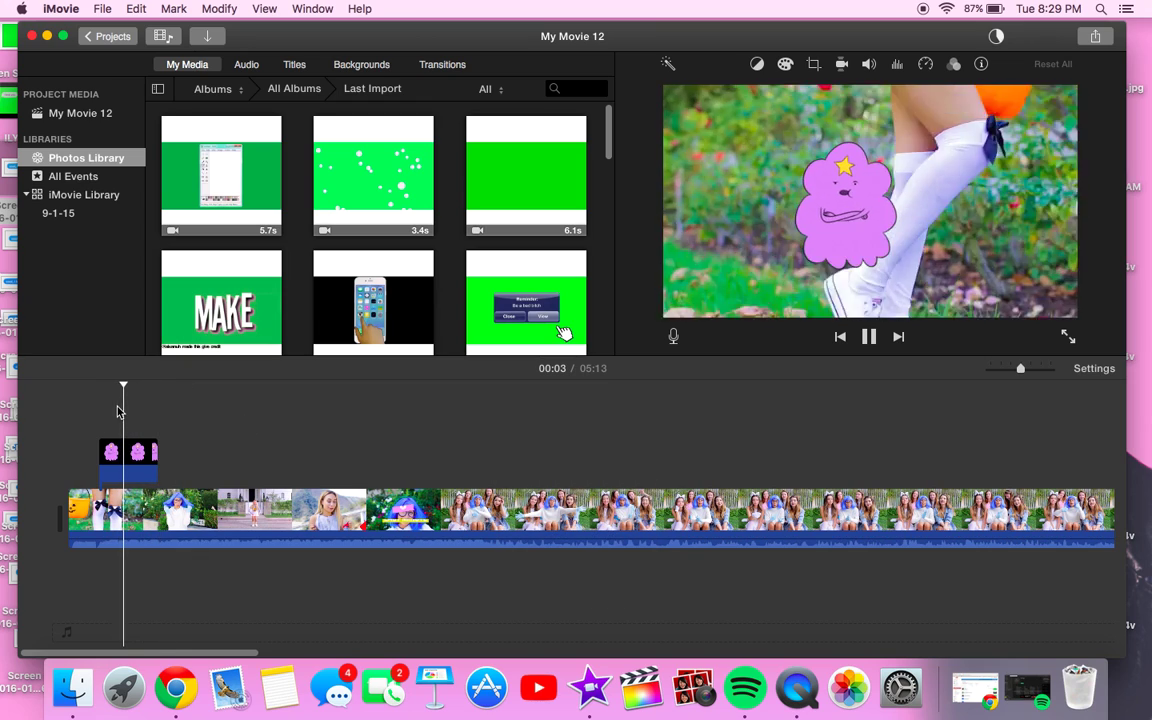
key(space)
click(125, 450)
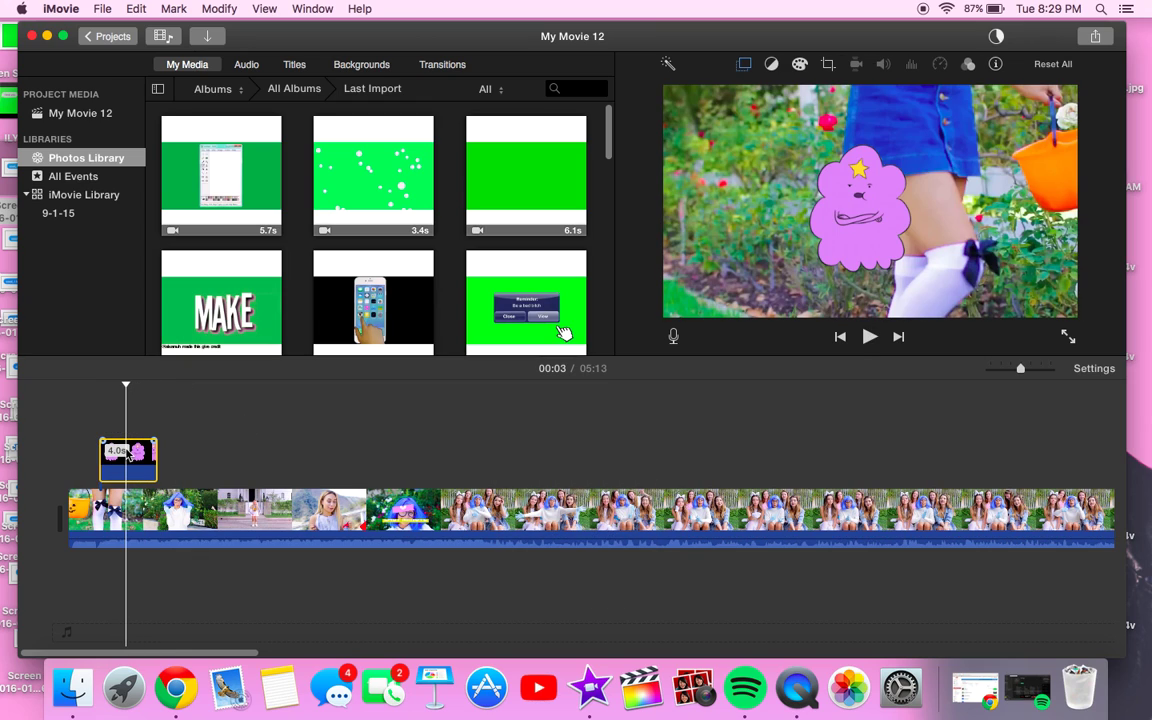
key(Delete)
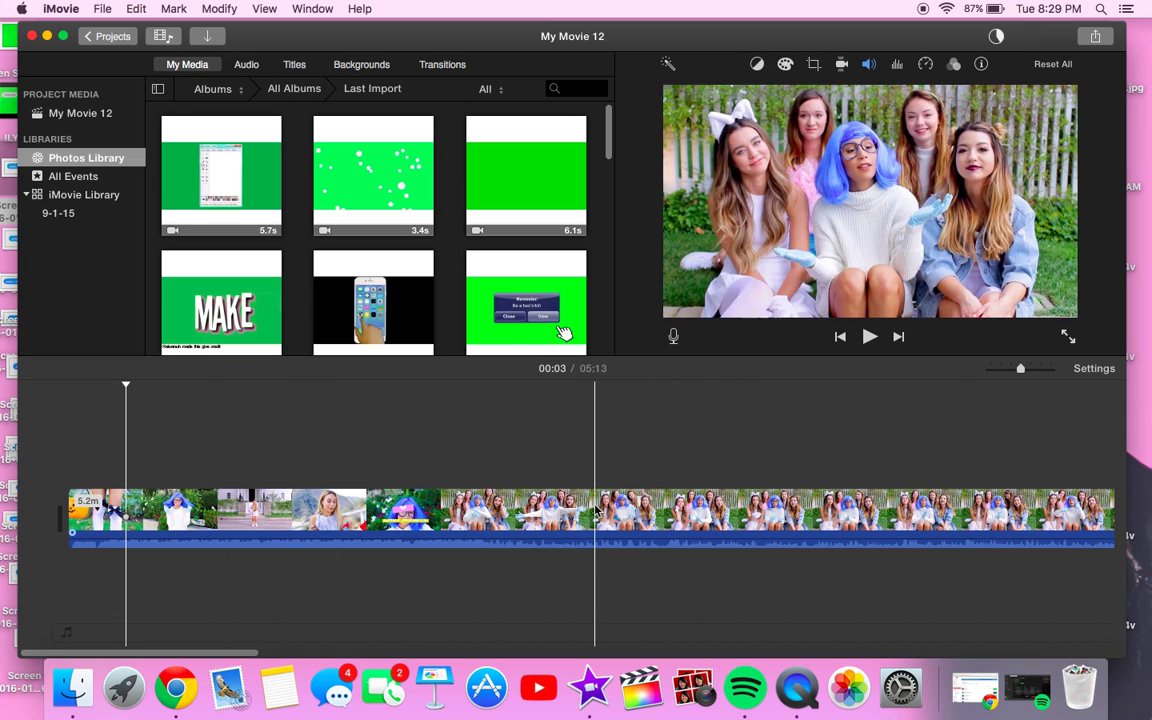
Step: Drag tumblr_inline_n8dc353TNJ1s3zd2g.png from Finder's All My Files onto the iMovie timeline
click(90, 706)
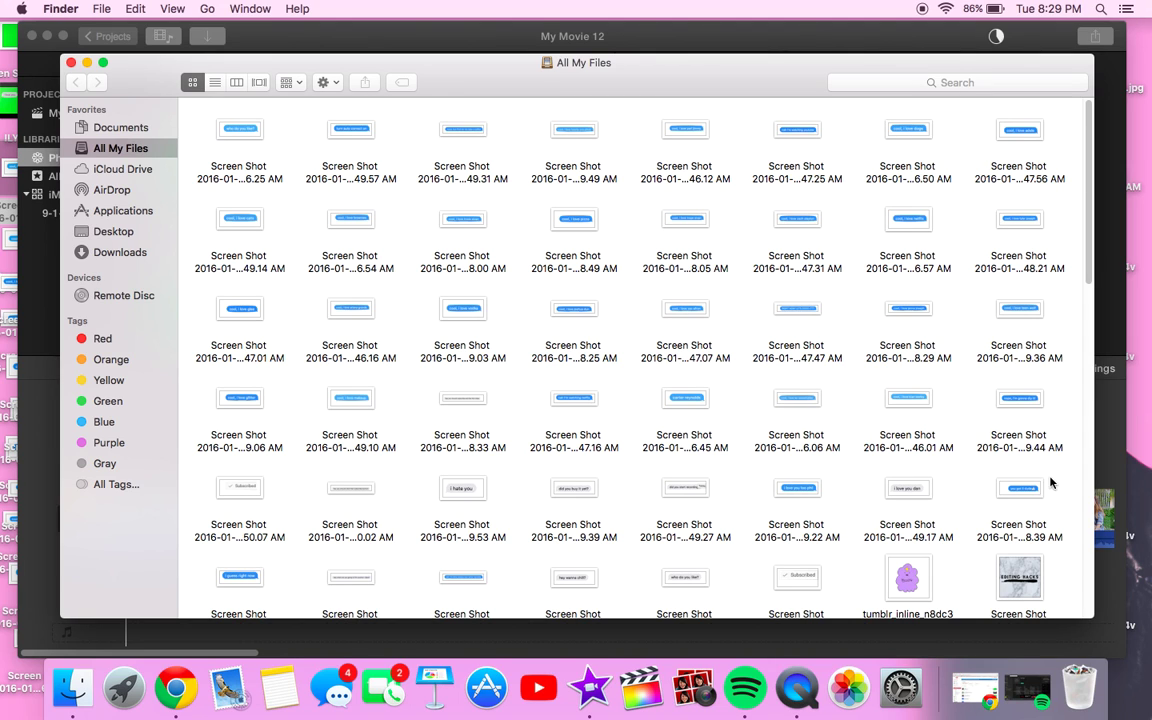
drag(1094, 618, 1087, 648)
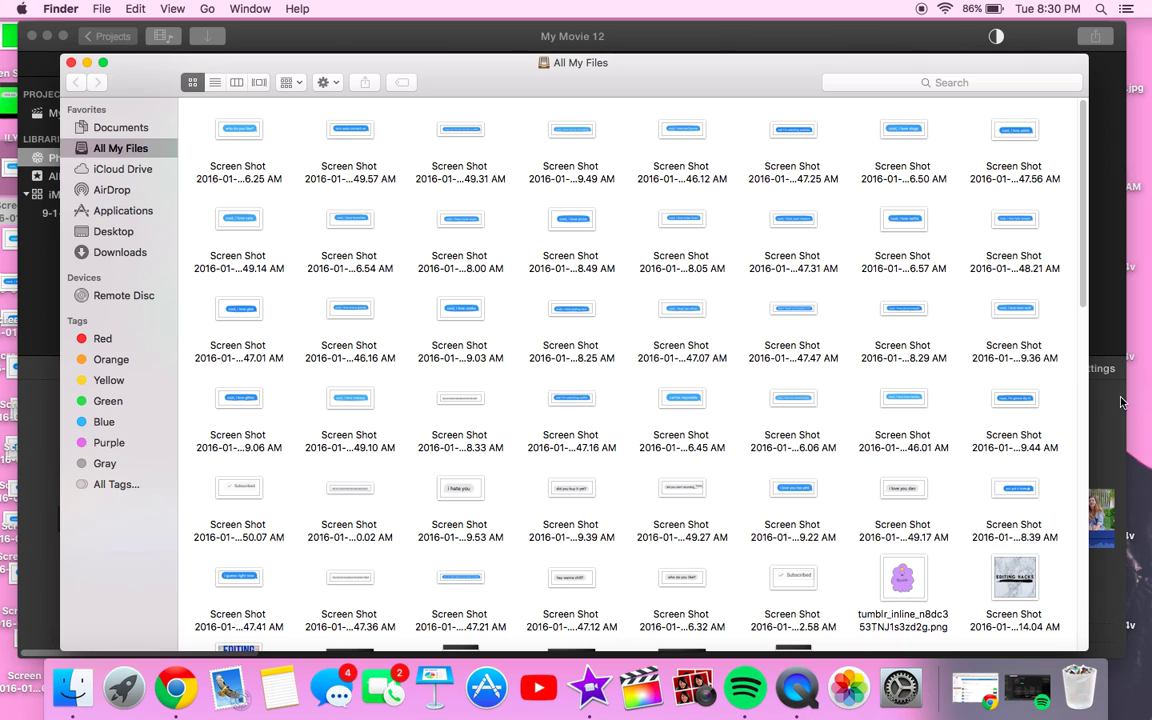
drag(930, 73, 604, 68)
drag(590, 570, 826, 420)
double_click(42, 57)
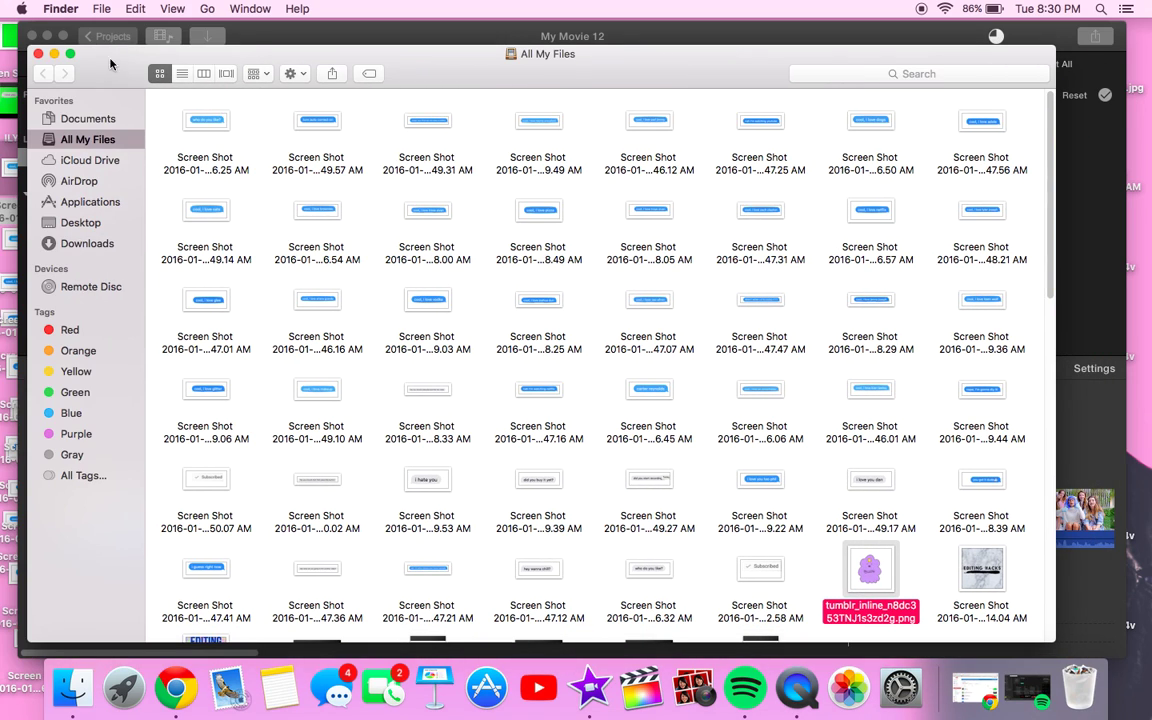
Step: Close Finder and move the cartoon overlay clip to the start of the movie
click(30, 47)
click(756, 410)
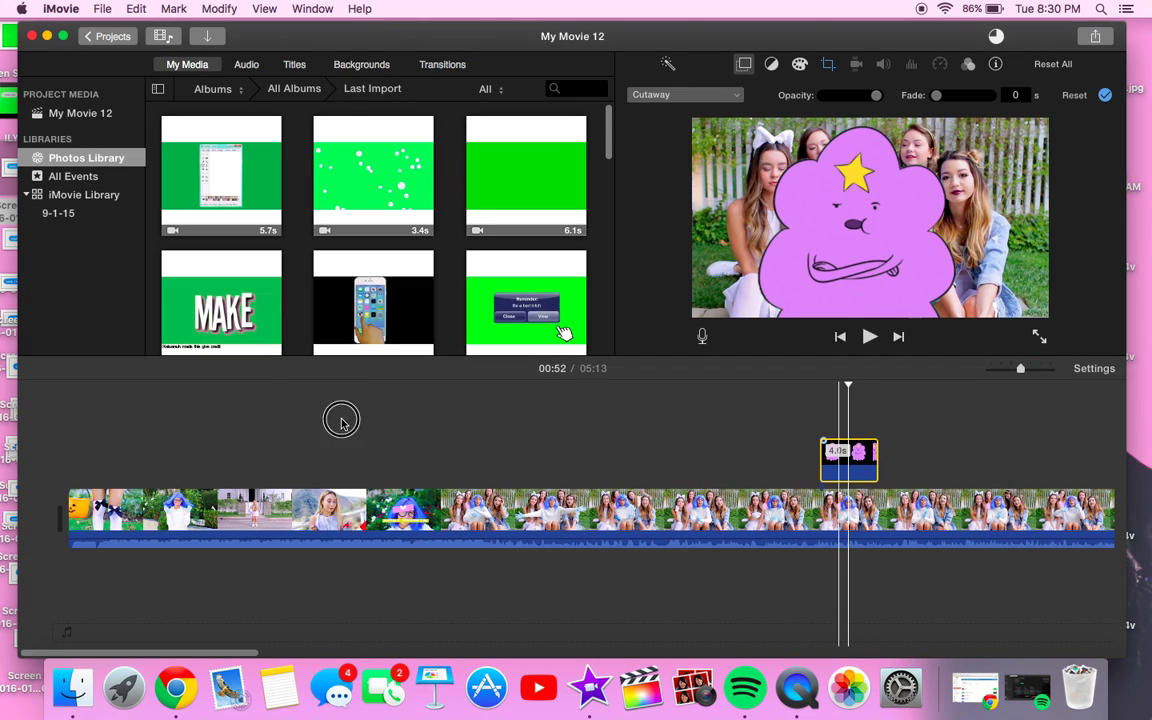
click(848, 455)
drag(848, 455, 133, 455)
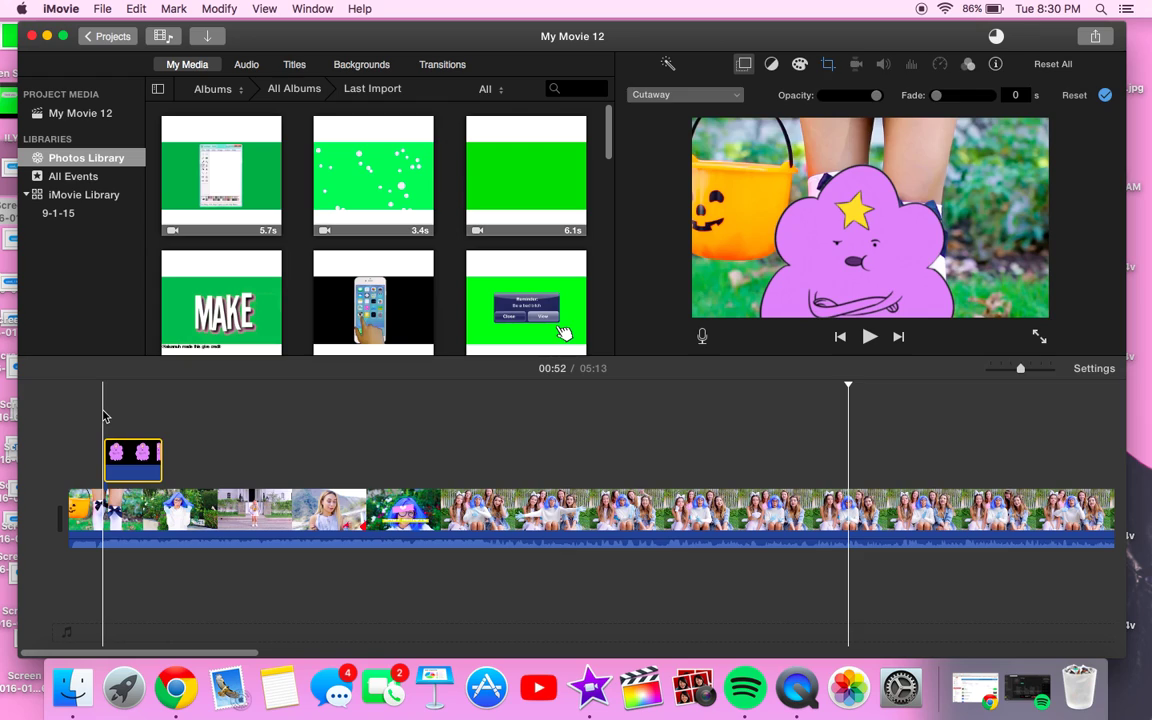
click(104, 416)
click(139, 412)
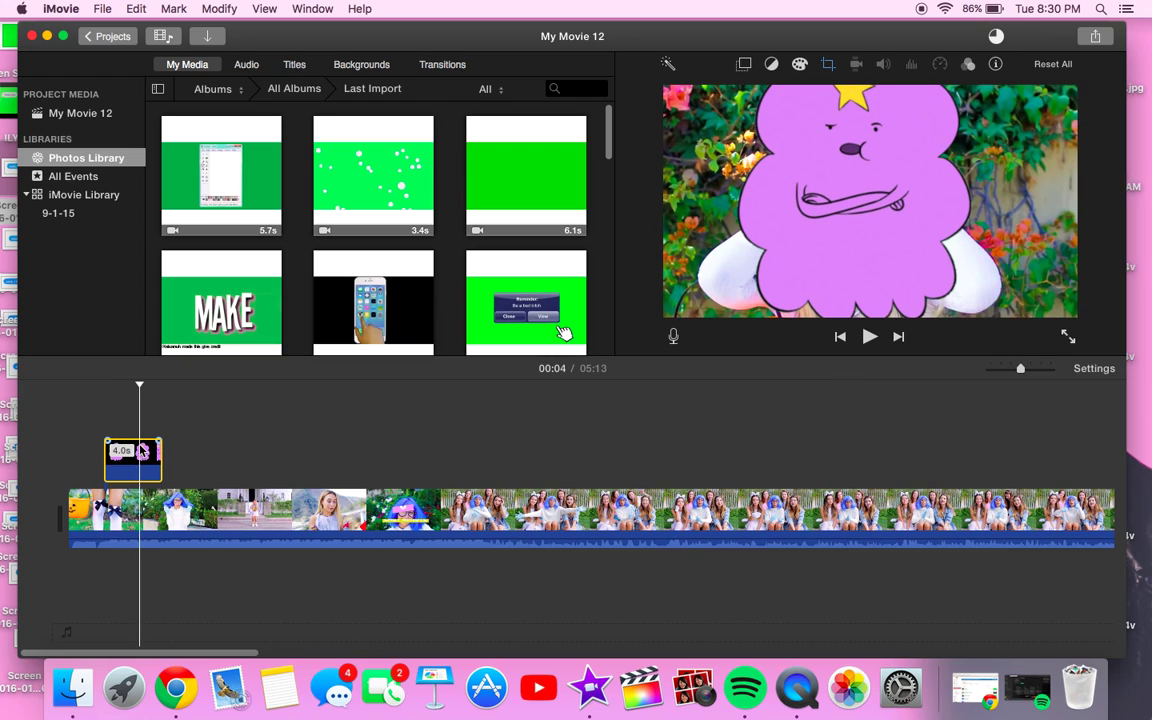
Step: Set the cartoon's cropping to Fit and apply Picture in Picture with a 0 s transition
click(829, 66)
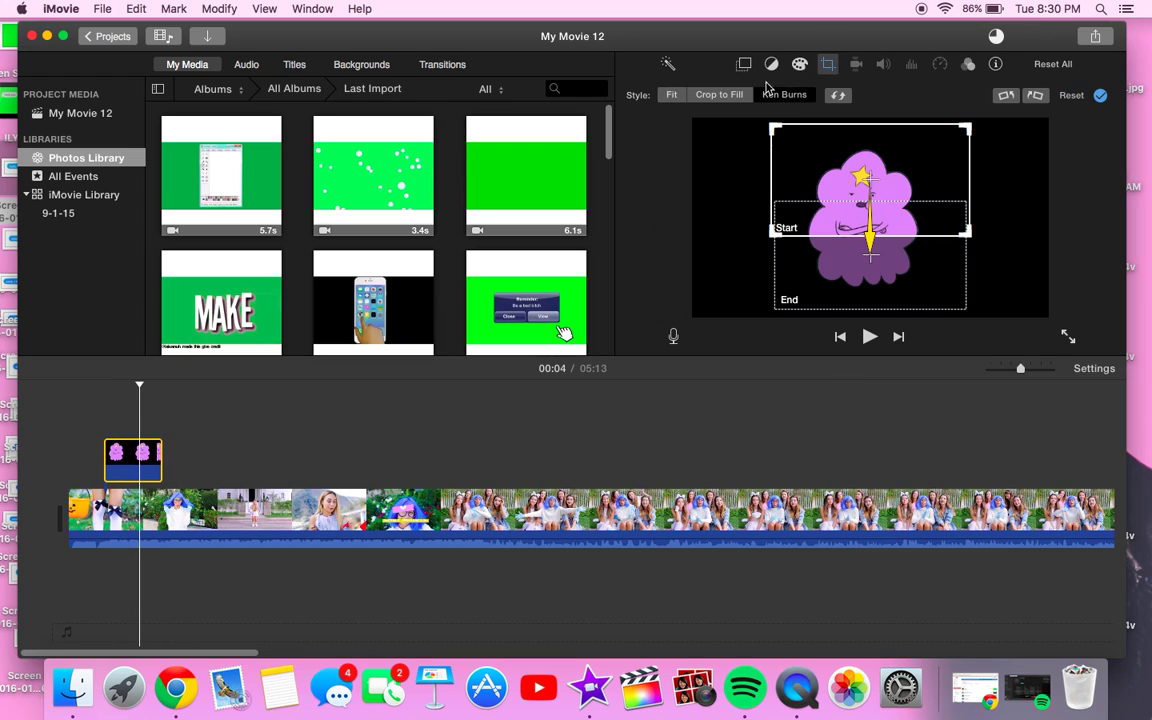
click(672, 95)
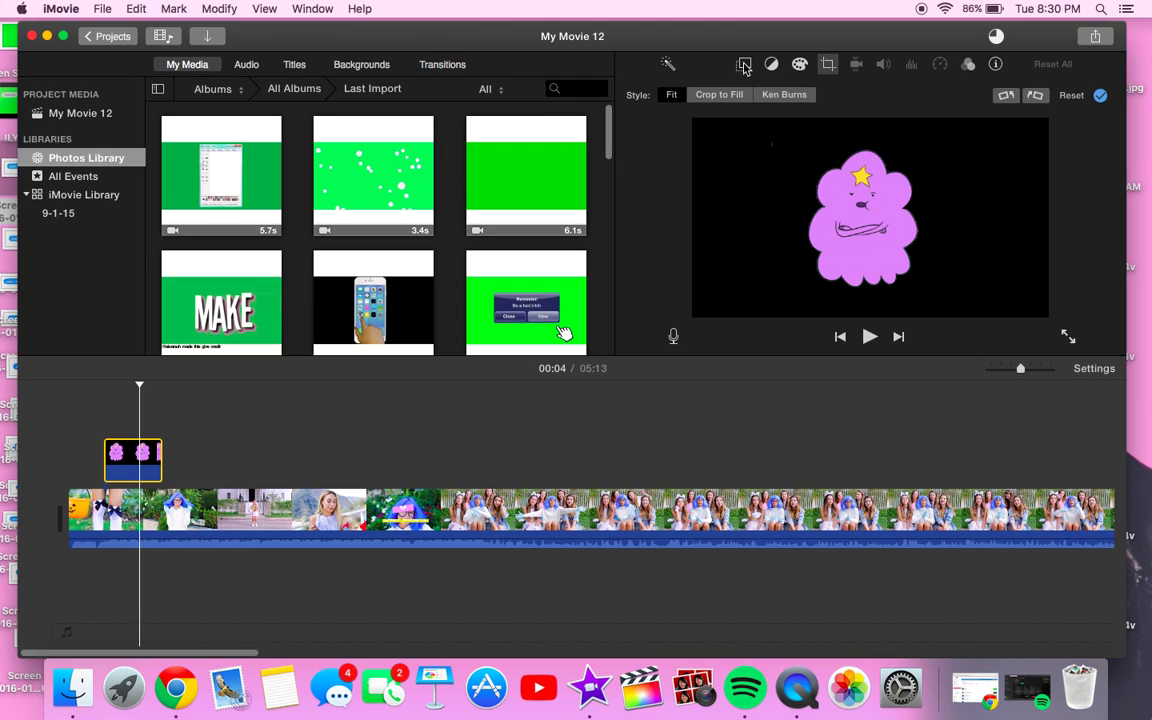
click(744, 66)
click(654, 92)
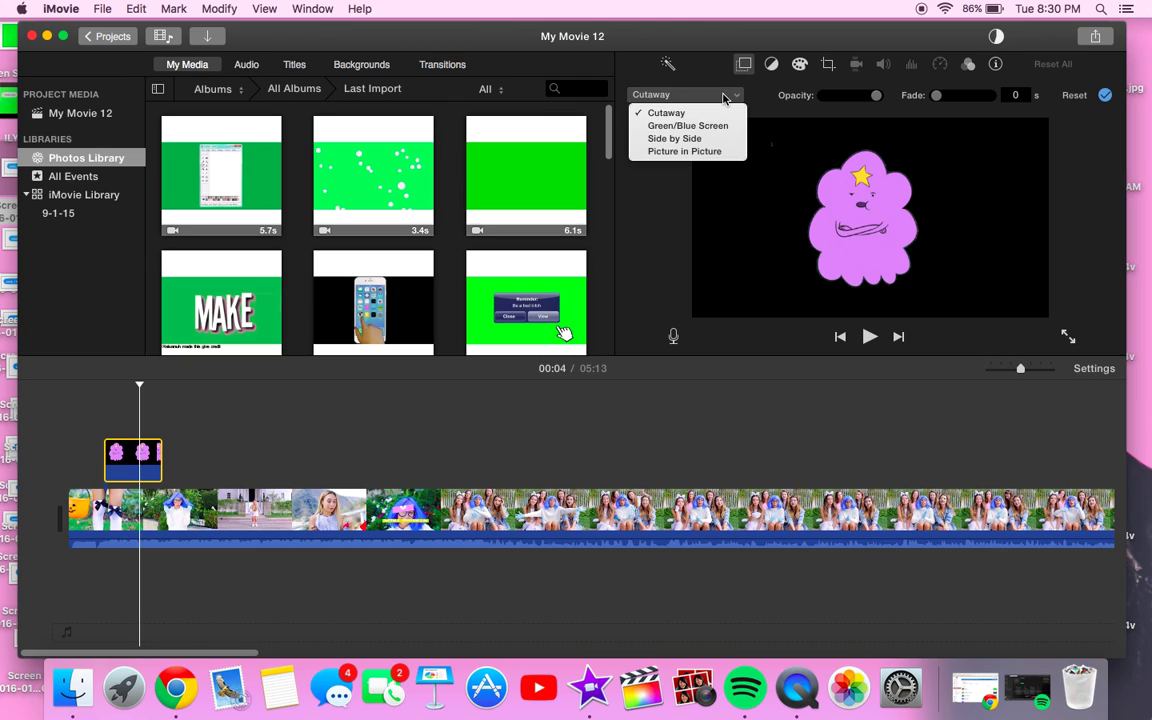
click(714, 153)
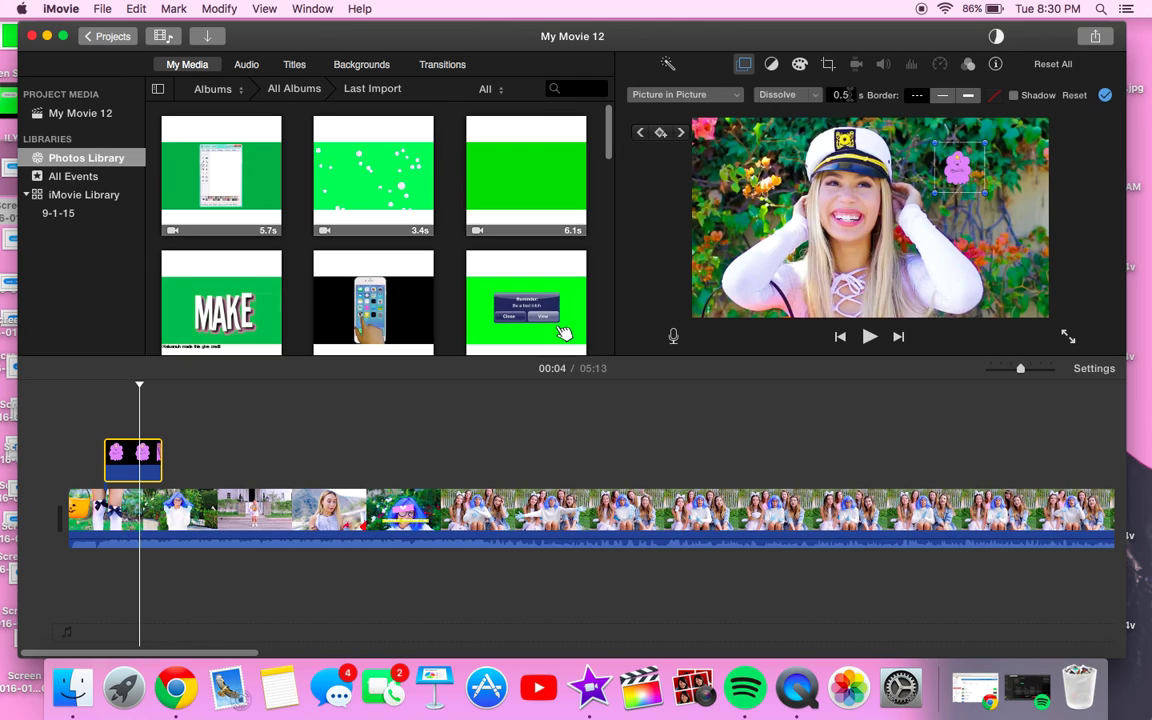
double_click(849, 95)
text(0)
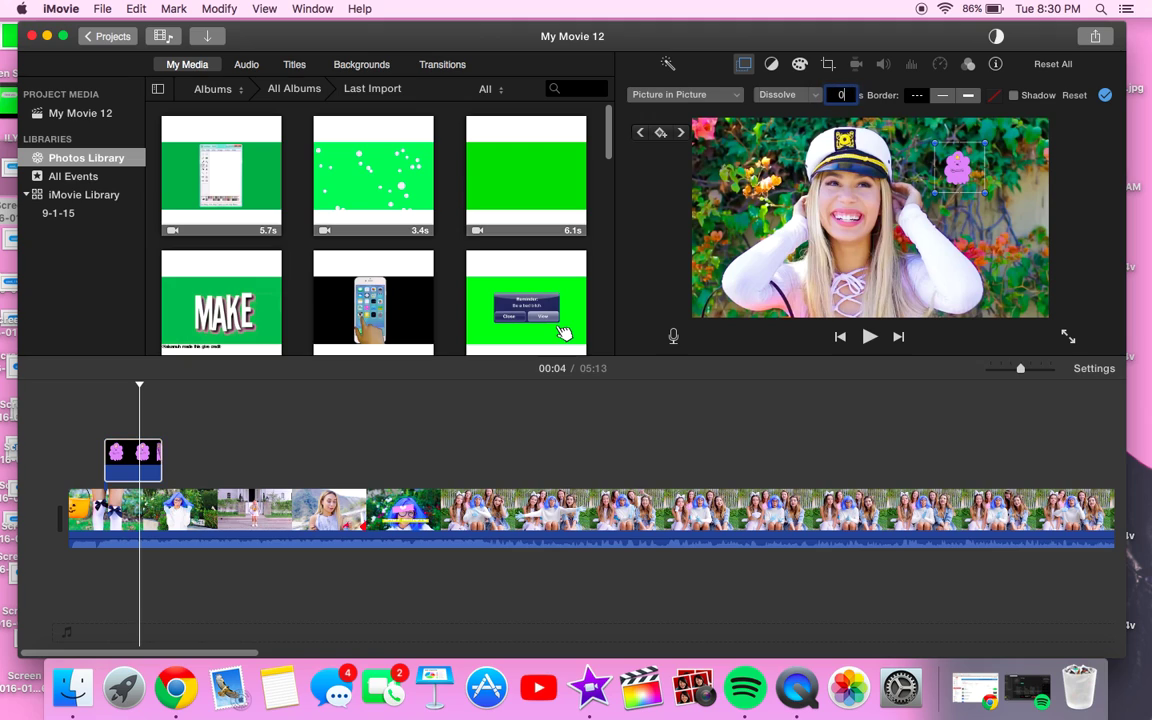
click(1105, 95)
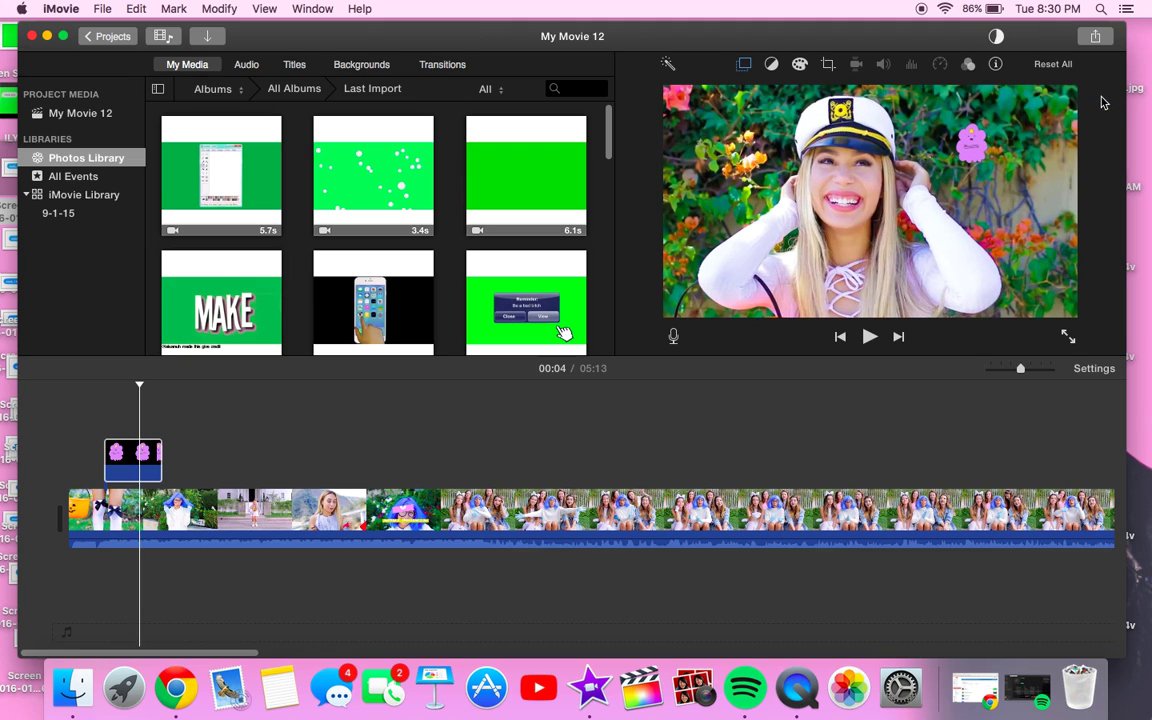
Step: Add a keyframe at the overlay's start with the inset enlarged and pushed to the upper-left
click(106, 427)
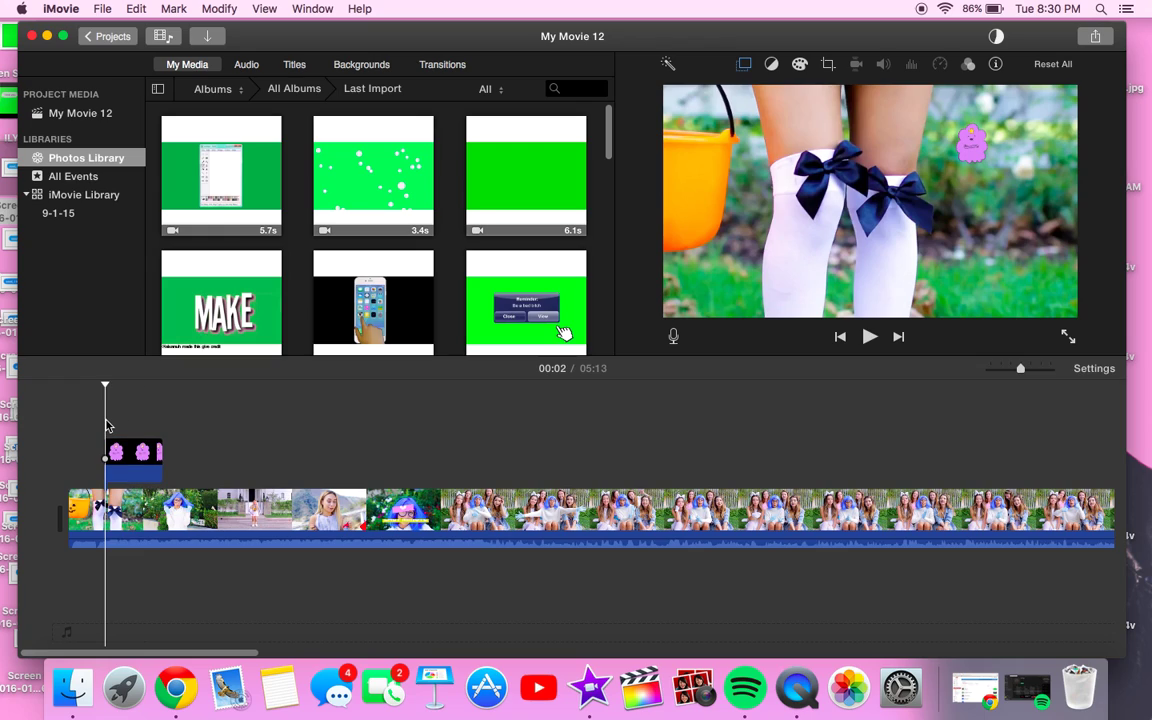
click(744, 64)
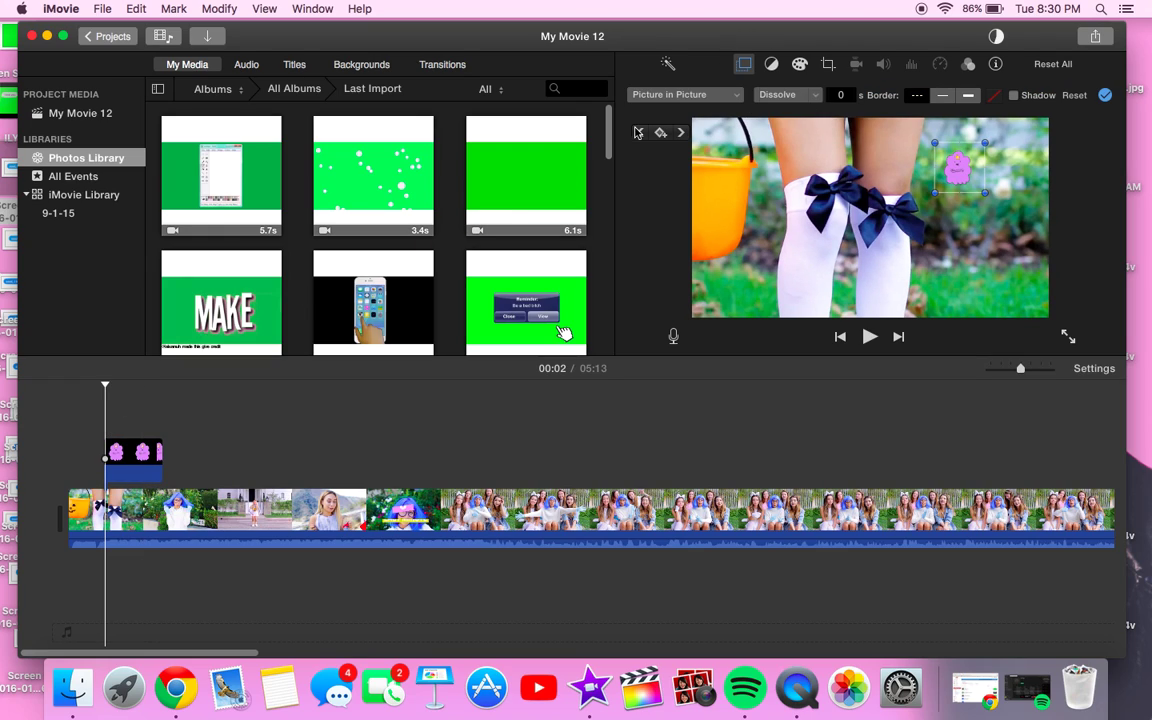
click(659, 136)
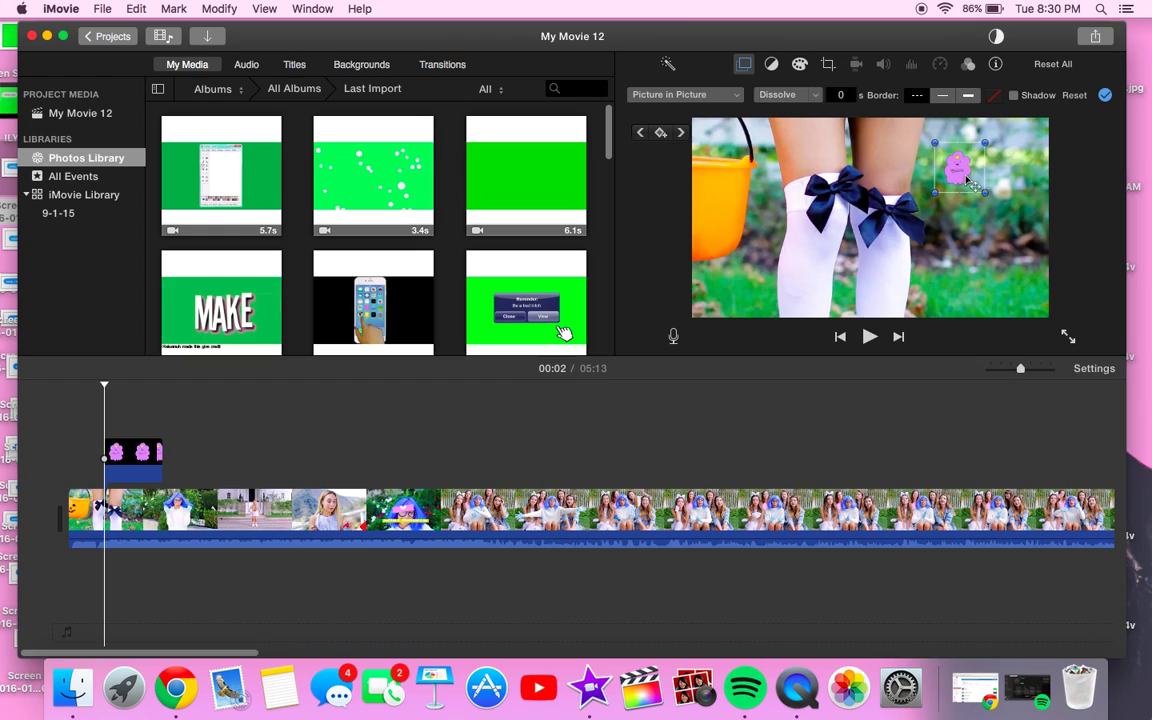
drag(958, 167, 720, 147)
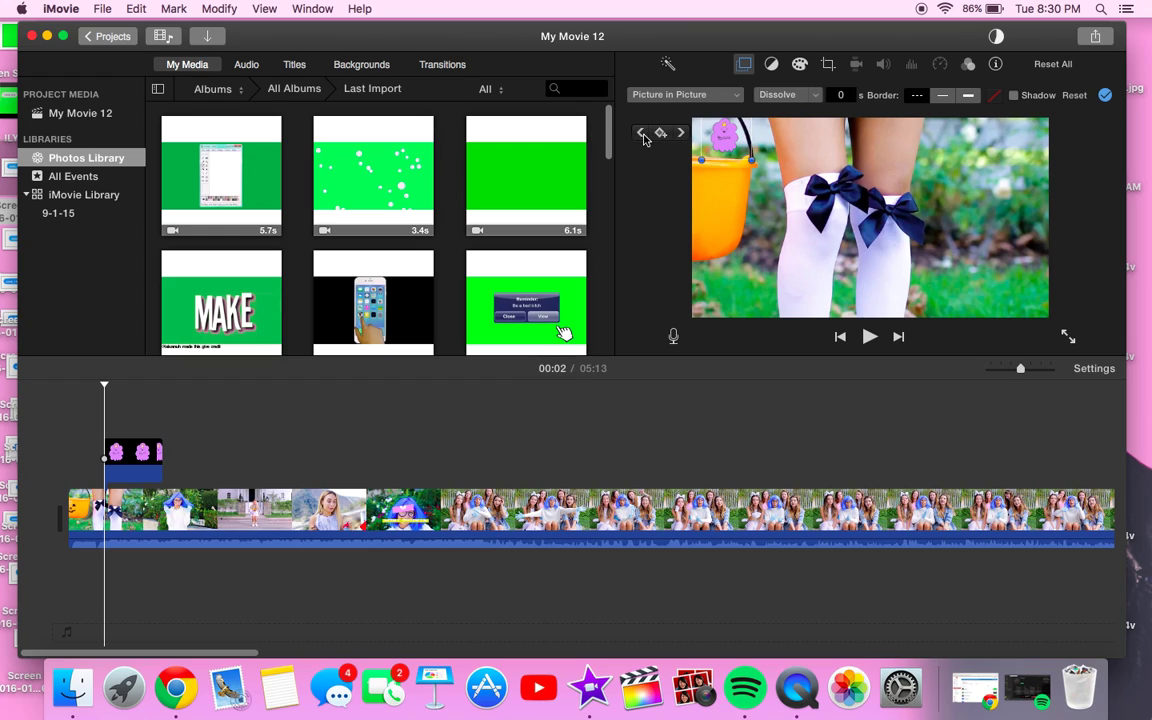
drag(757, 158, 674, 140)
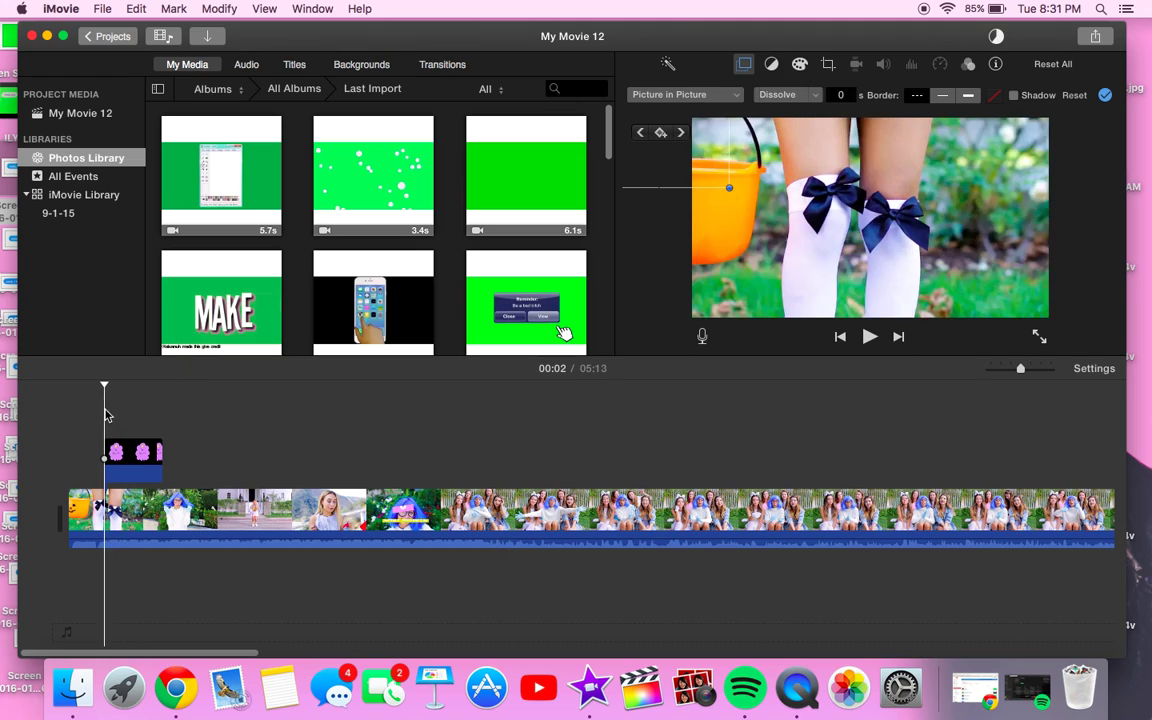
Step: Keyframe the cartoon entering the frame's left side at 00:03, then moving right and down
click(660, 134)
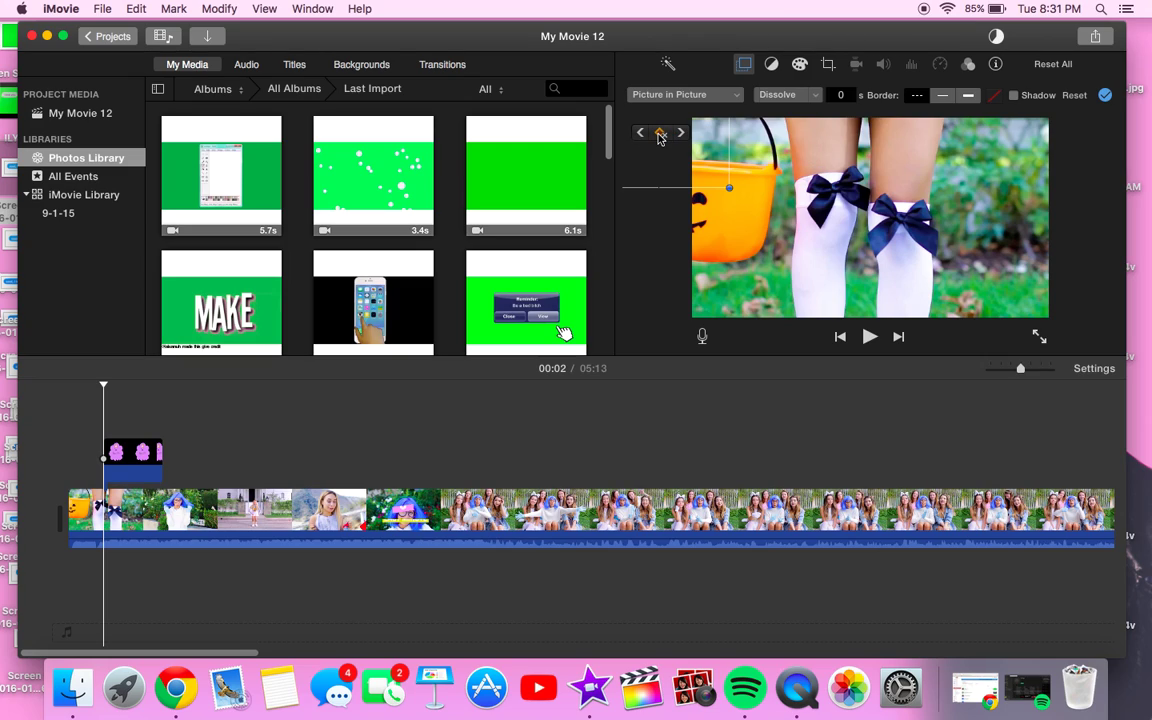
key(Right)
key(Right)
key(Right)
key(Right)
key(Right)
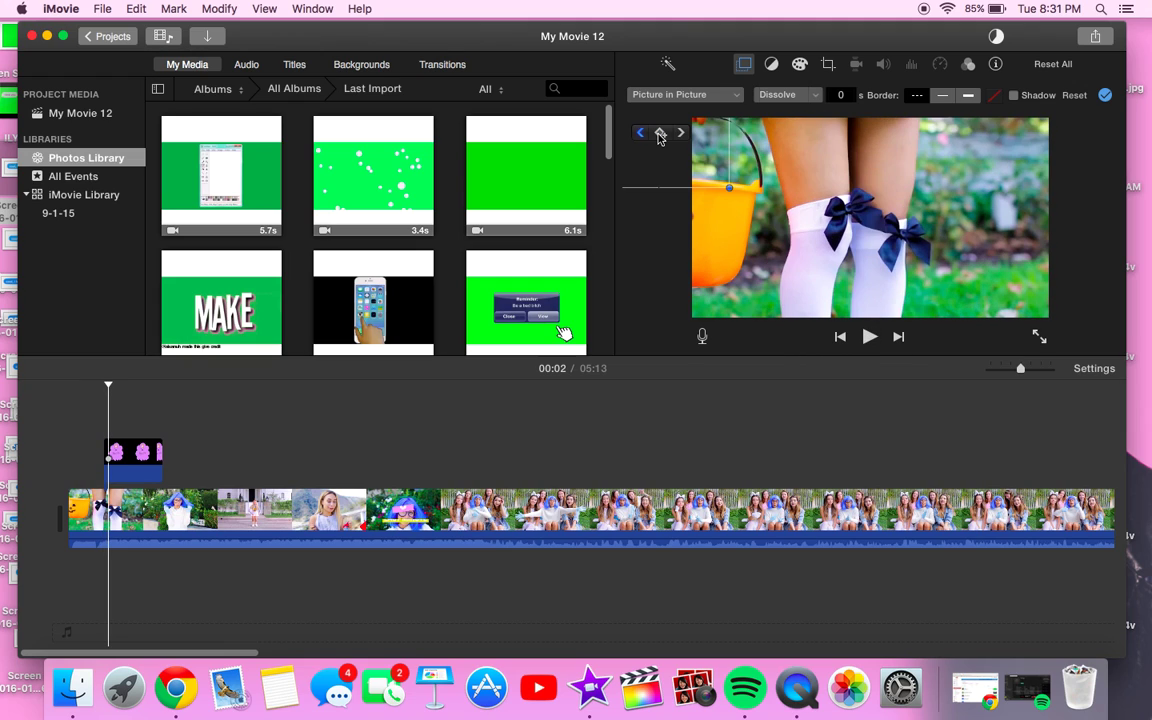
key(space)
key(space)
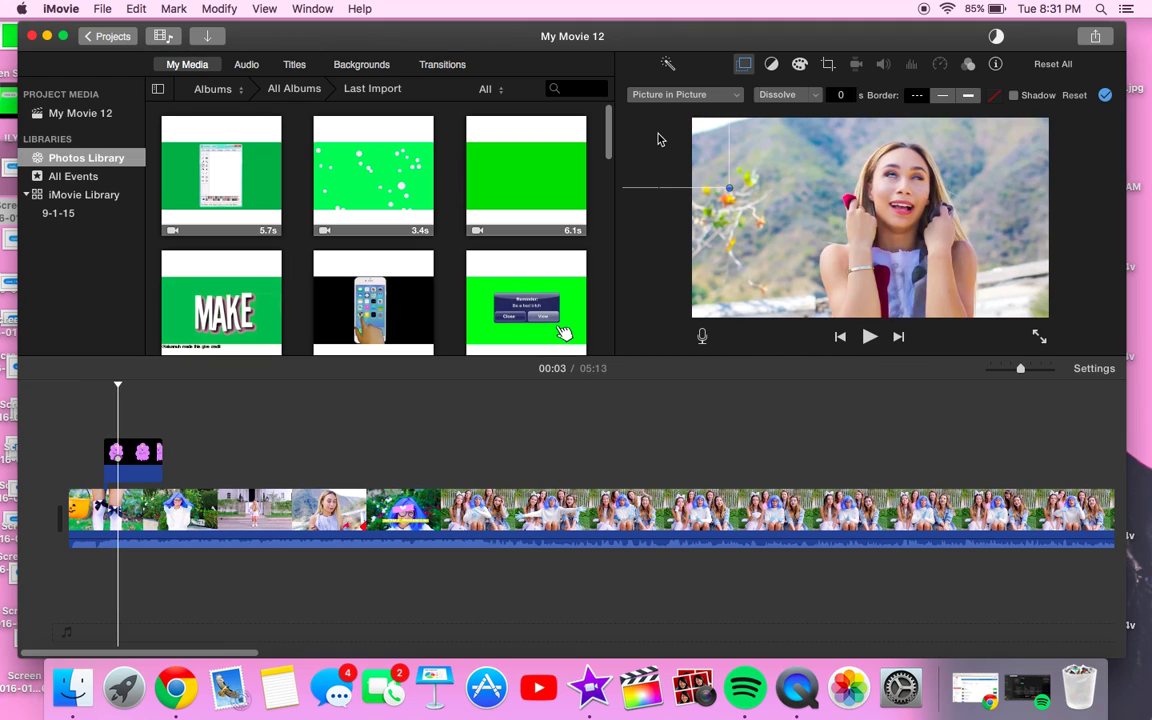
drag(704, 154, 746, 184)
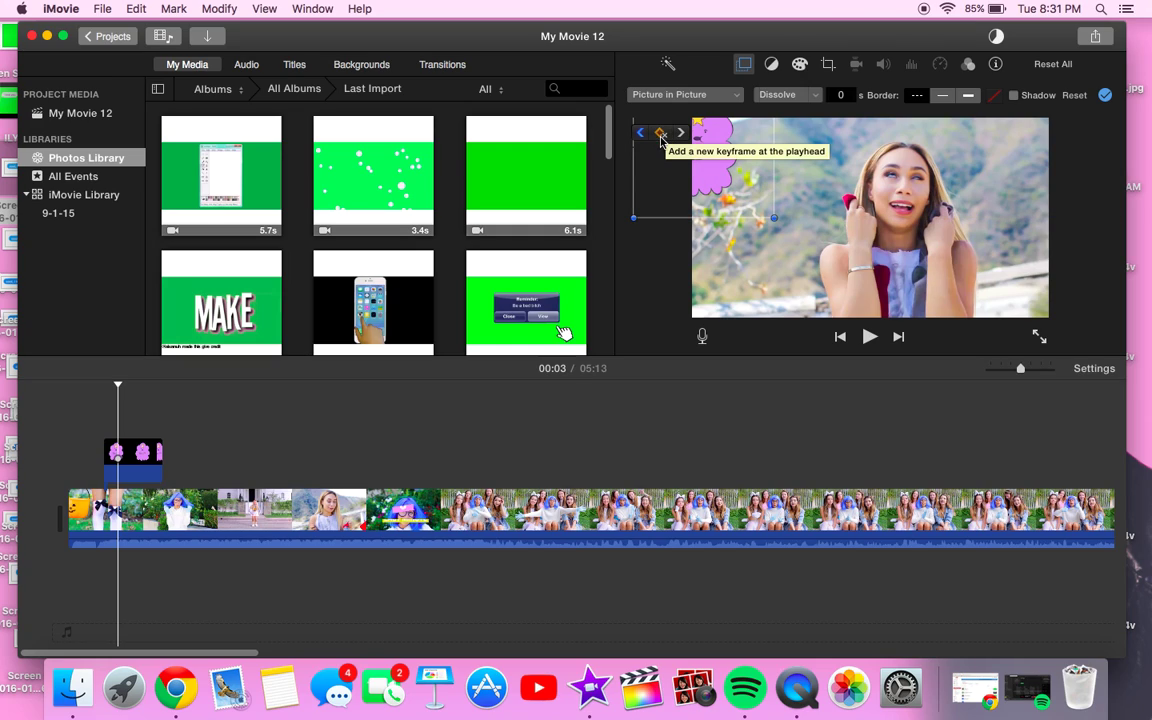
click(661, 135)
mouse_move(740, 175)
mouse_down()
mouse_move(810, 212)
mouse_move(816, 270)
mouse_up()
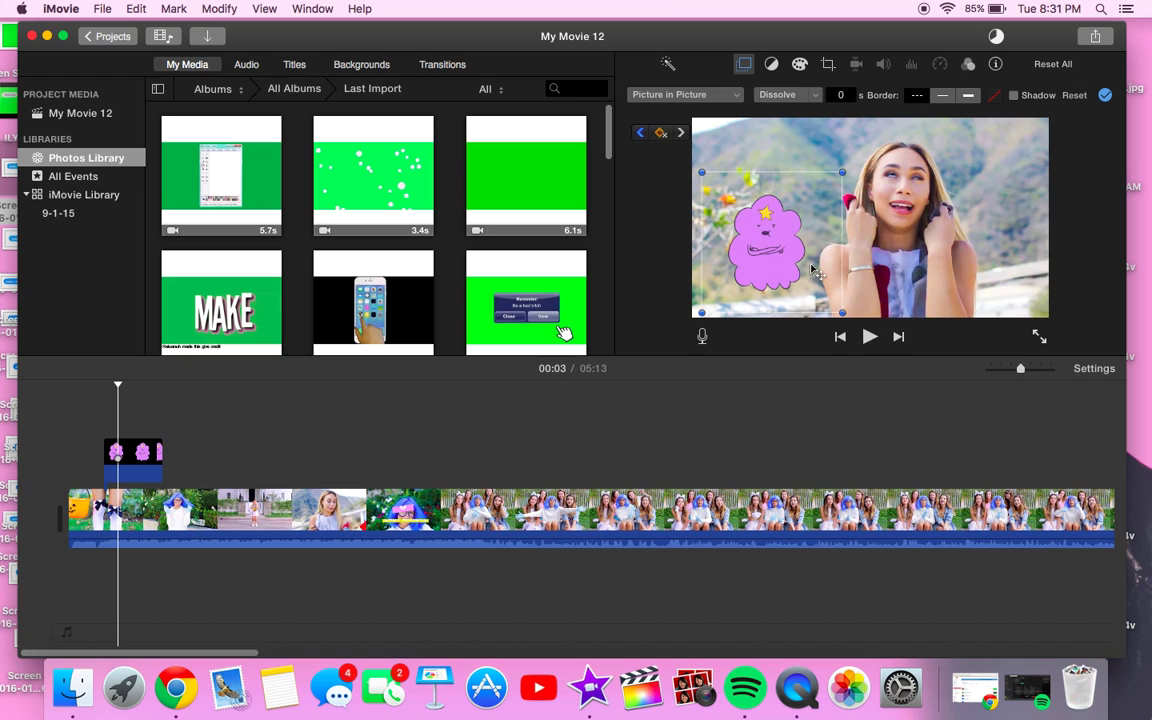
key(space)
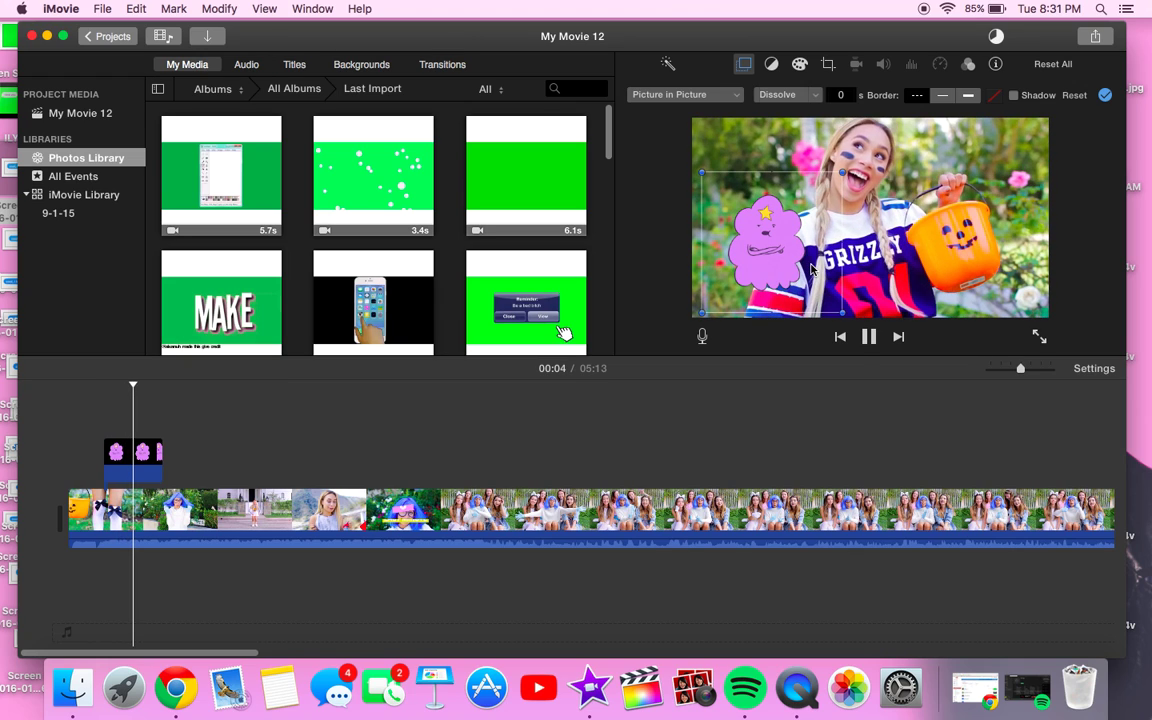
key(space)
Step: Move the cartoon to the top centre, then toward the bottom-right corner, and replay the animation
drag(771, 271, 932, 205)
key(space)
key(space)
key(space)
key(space)
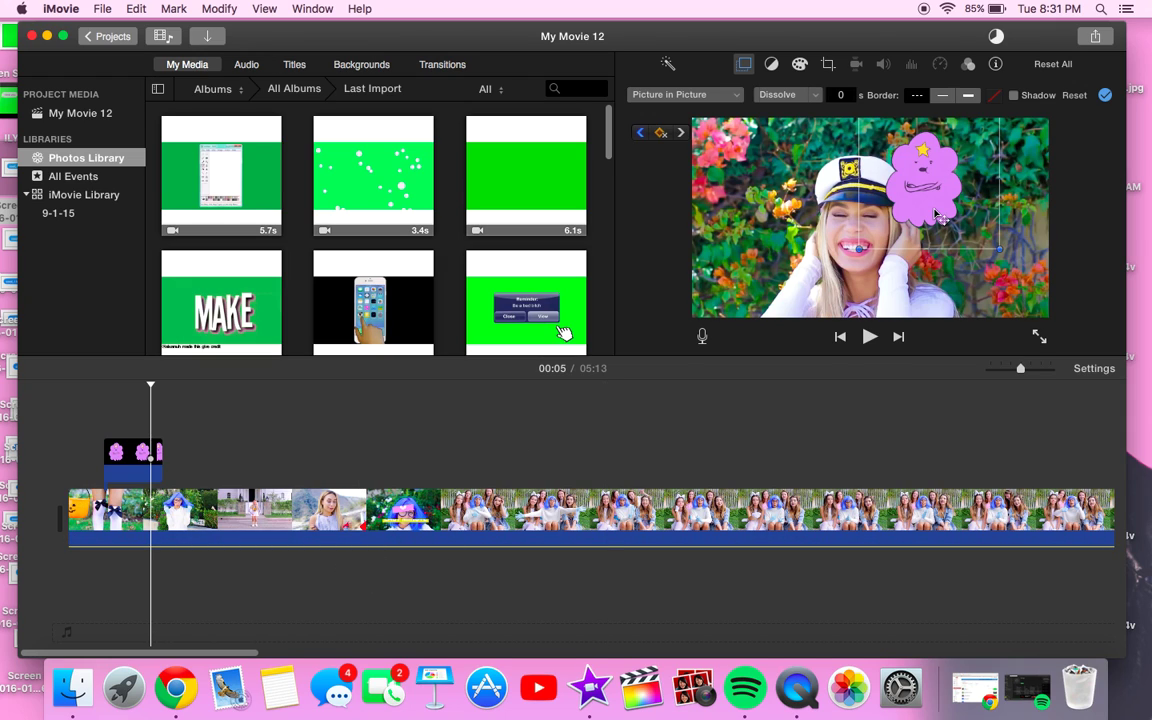
key(space)
drag(934, 211, 1086, 390)
click(869, 336)
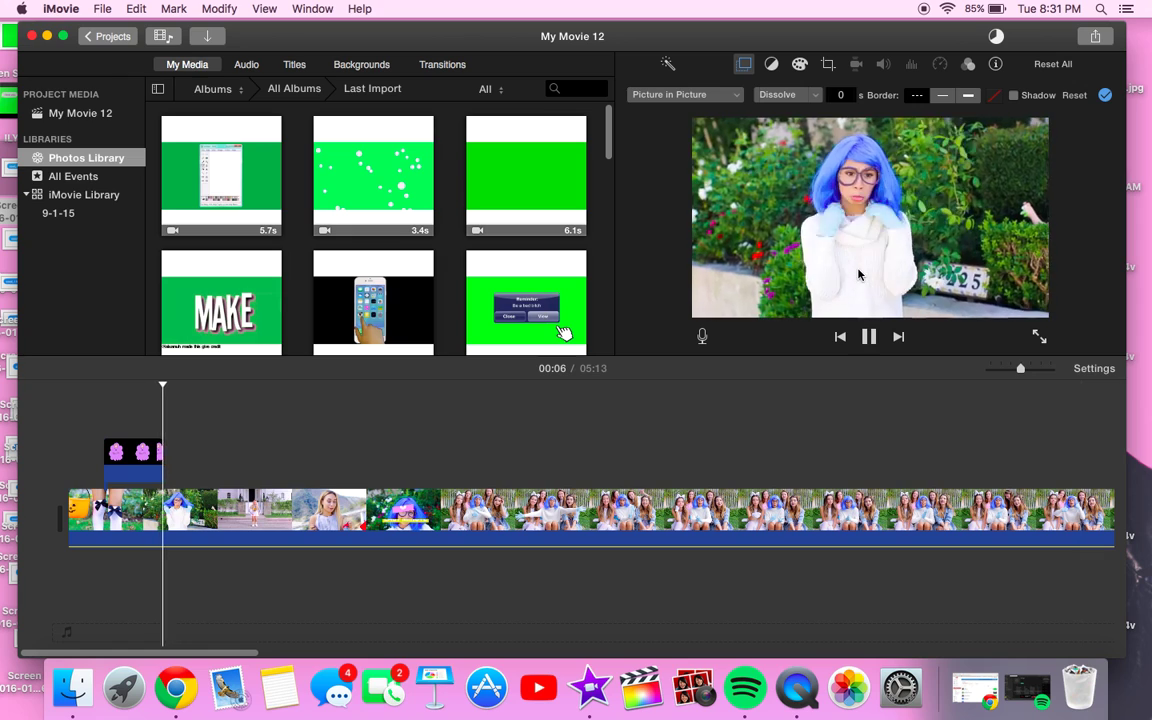
click(869, 336)
click(105, 410)
key(space)
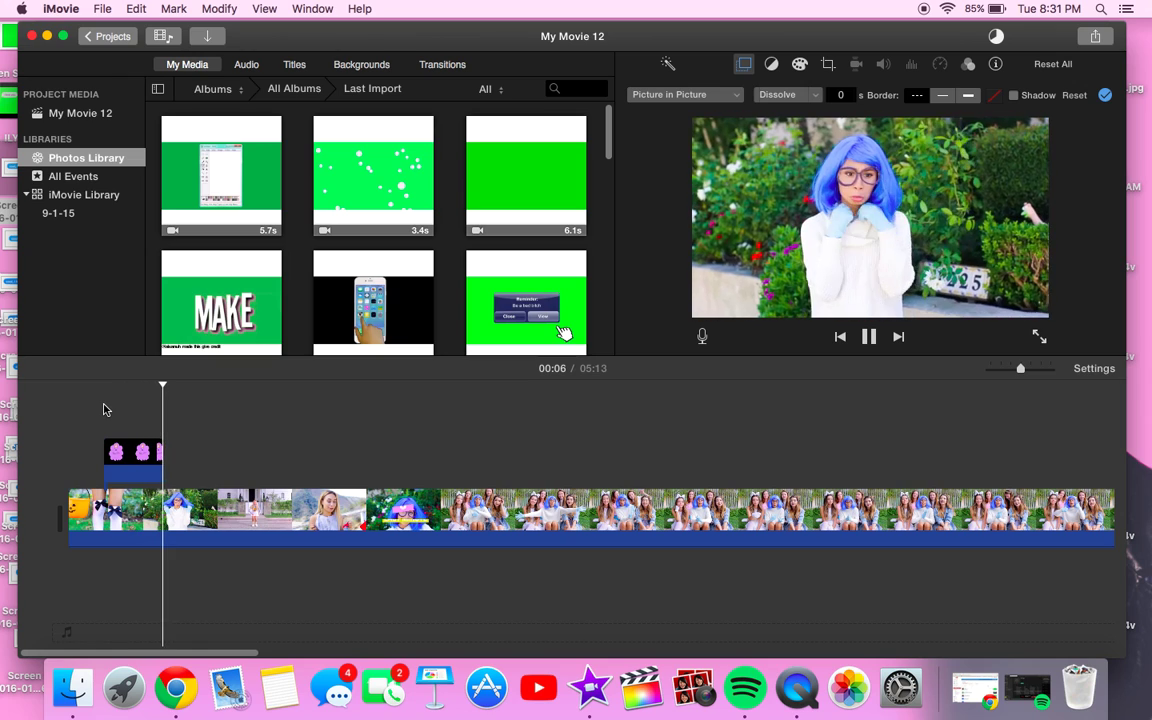
Step: Shift the cartoon at 00:03 from the left edge up toward the centre and preview it
key(space)
click(107, 420)
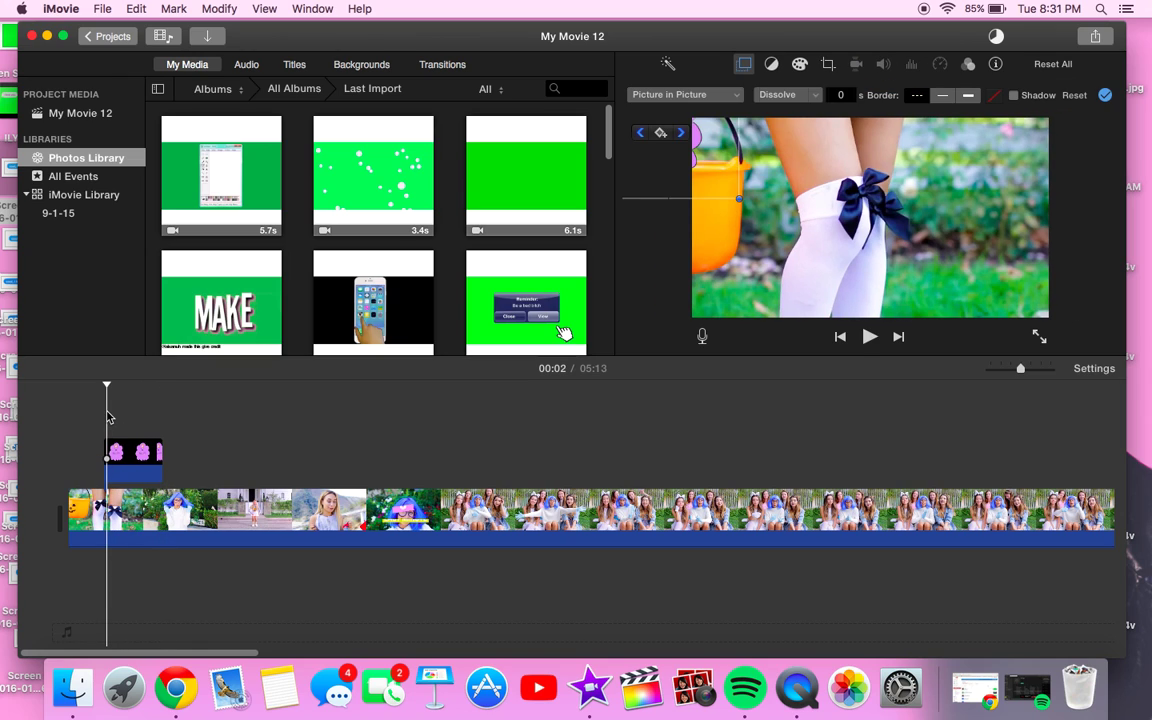
click(103, 416)
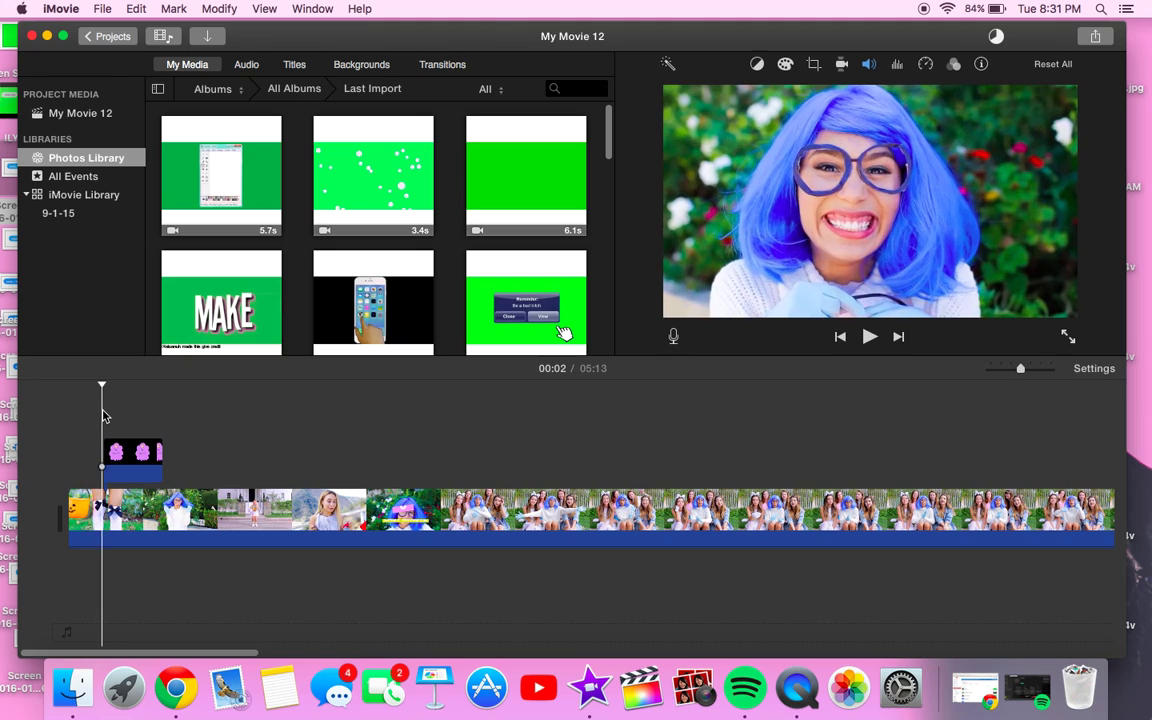
click(104, 416)
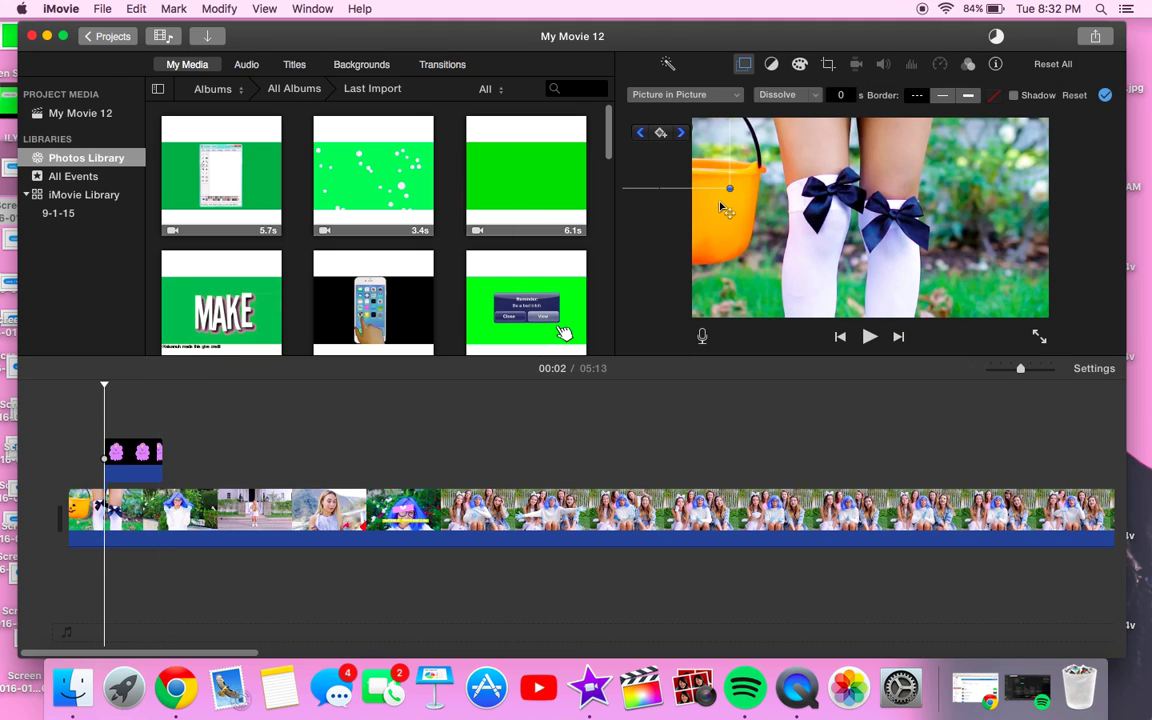
click(699, 170)
key(space)
key(space)
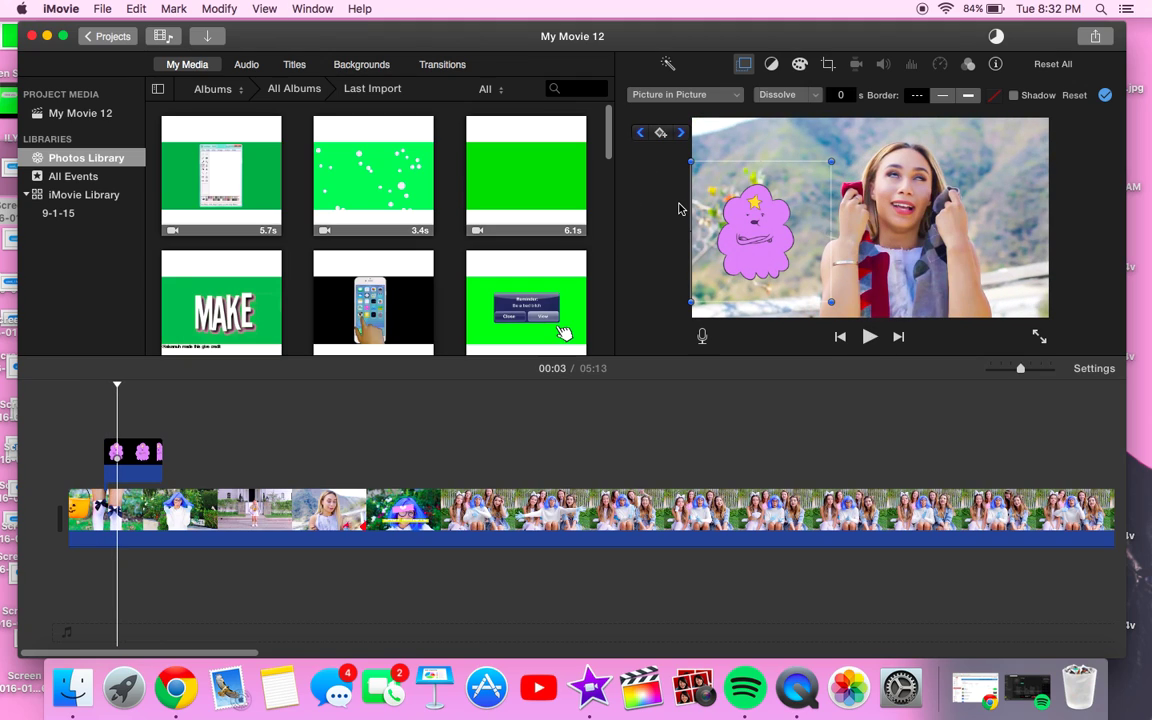
drag(716, 218, 832, 186)
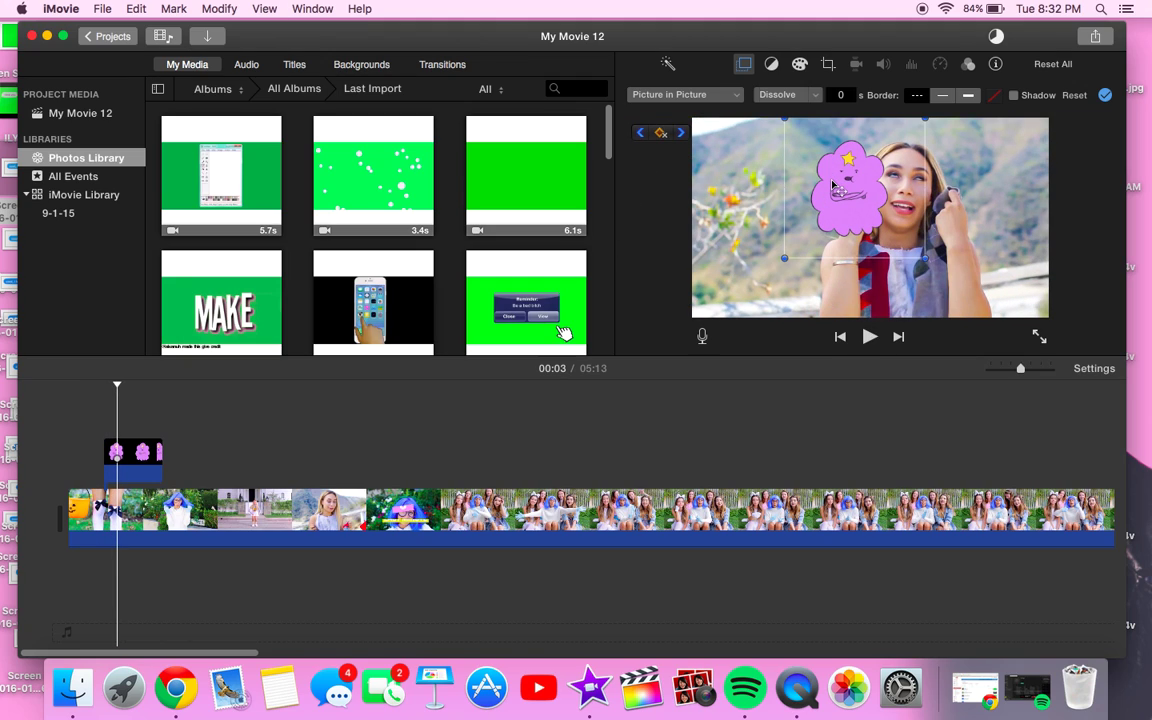
key(space)
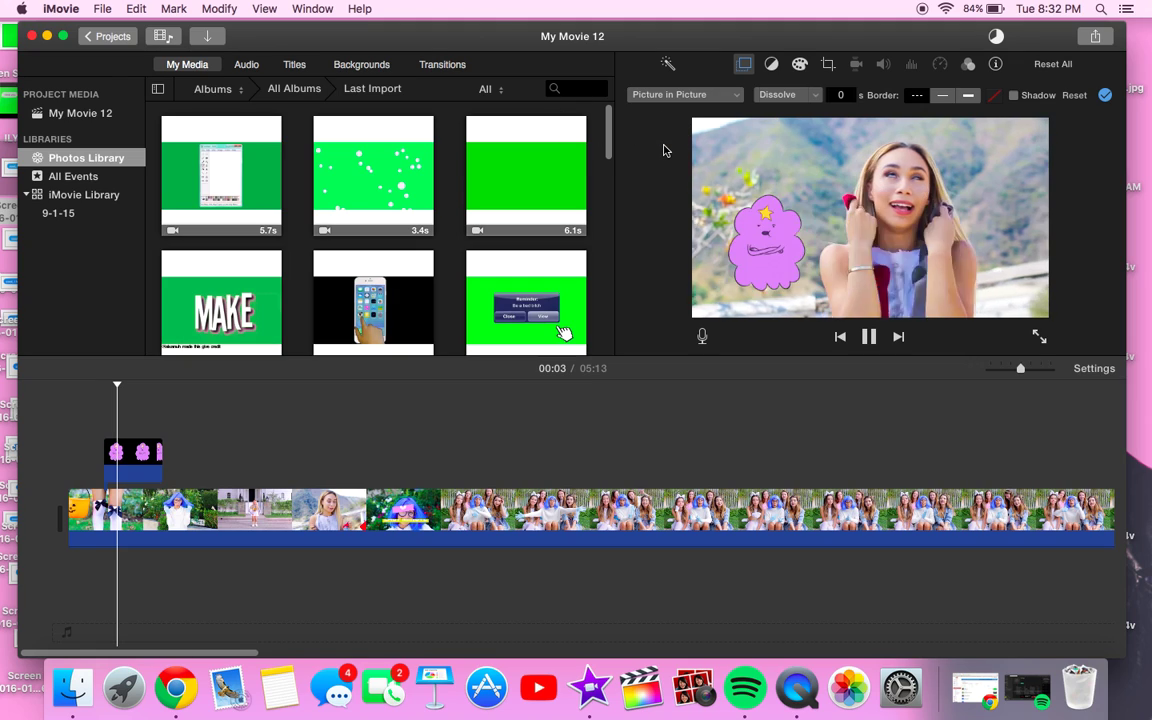
key(space)
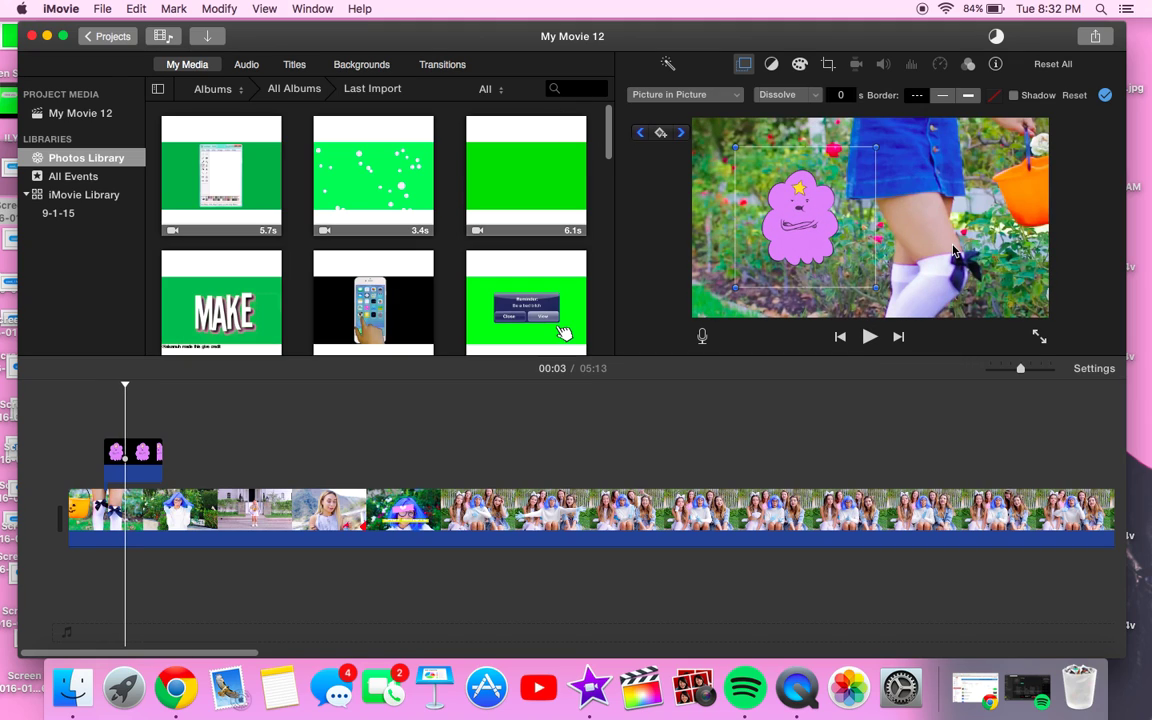